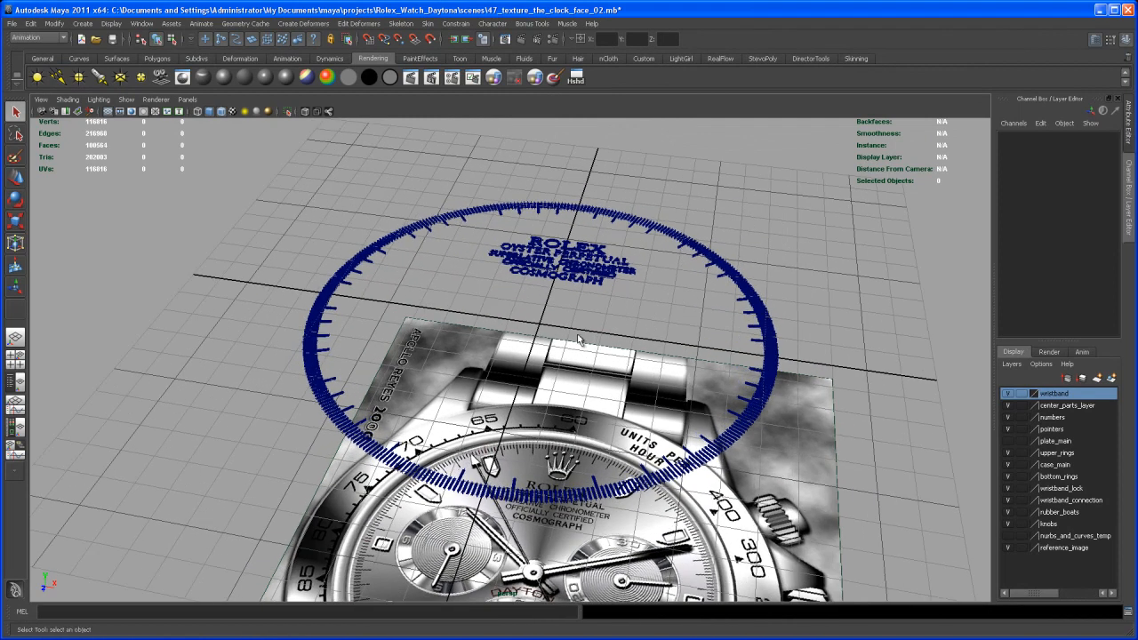
# Create a new camera and set its Rotate X to -90 so it looks straight down
pyautogui.click(372, 62)
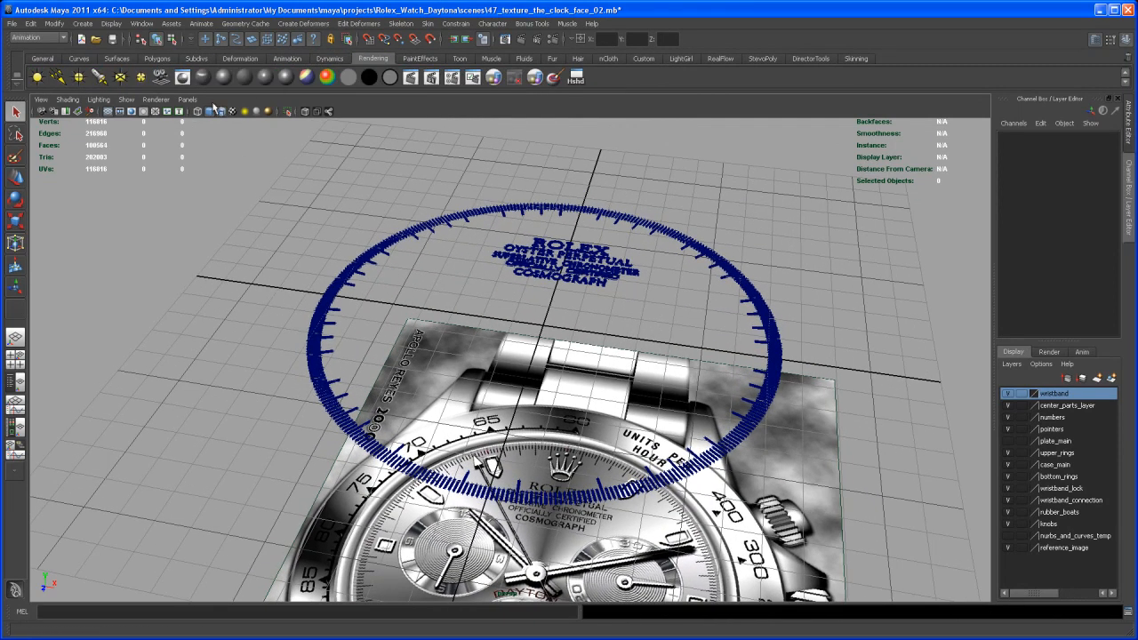
pyautogui.click(161, 78)
pyautogui.keyDown('alt'); pyautogui.moveTo(636, 331); pyautogui.dragTo(598, 375); pyautogui.keyUp('alt')
pyautogui.press('e')
pyautogui.moveTo(498, 295); pyautogui.dragTo(507, 347)
pyautogui.click(1099, 172)
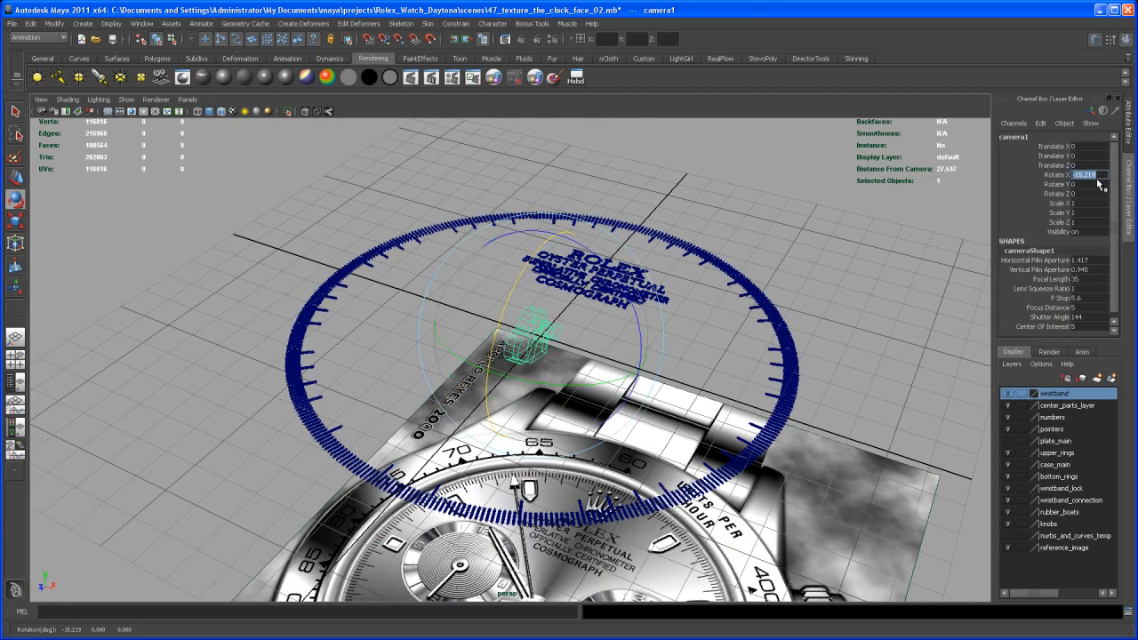
pyautogui.write('-90')
pyautogui.press('Return')
# Raise the camera straight up above the dial to a Translate Y of about 12.7
pyautogui.keyDown('alt'); pyautogui.moveTo(781, 350); pyautogui.dragTo(644, 361, button='right'); pyautogui.keyUp('alt')
pyautogui.press('w')
pyautogui.keyDown('alt'); pyautogui.moveTo(644, 361); pyautogui.dragTo(670, 347); pyautogui.keyUp('alt')
pyautogui.moveTo(546, 307); pyautogui.dragTo(552, 178)
pyautogui.keyDown('alt'); pyautogui.moveTo(623, 280); pyautogui.dragTo(622, 343, button='middle'); pyautogui.keyUp('alt')
pyautogui.keyDown('alt'); pyautogui.moveTo(624, 341); pyautogui.dragTo(576, 334, button='right'); pyautogui.keyUp('alt')
pyautogui.moveTo(556, 203); pyautogui.dragTo(557, 116)
pyautogui.keyDown('alt'); pyautogui.moveTo(563, 240); pyautogui.dragTo(567, 228, button='middle'); pyautogui.keyUp('alt')
pyautogui.keyDown('alt'); pyautogui.moveTo(567, 277); pyautogui.dragTo(559, 292, button='middle'); pyautogui.keyUp('alt')
pyautogui.keyDown('alt'); pyautogui.moveTo(559, 293); pyautogui.dragTo(582, 297); pyautogui.keyUp('alt')
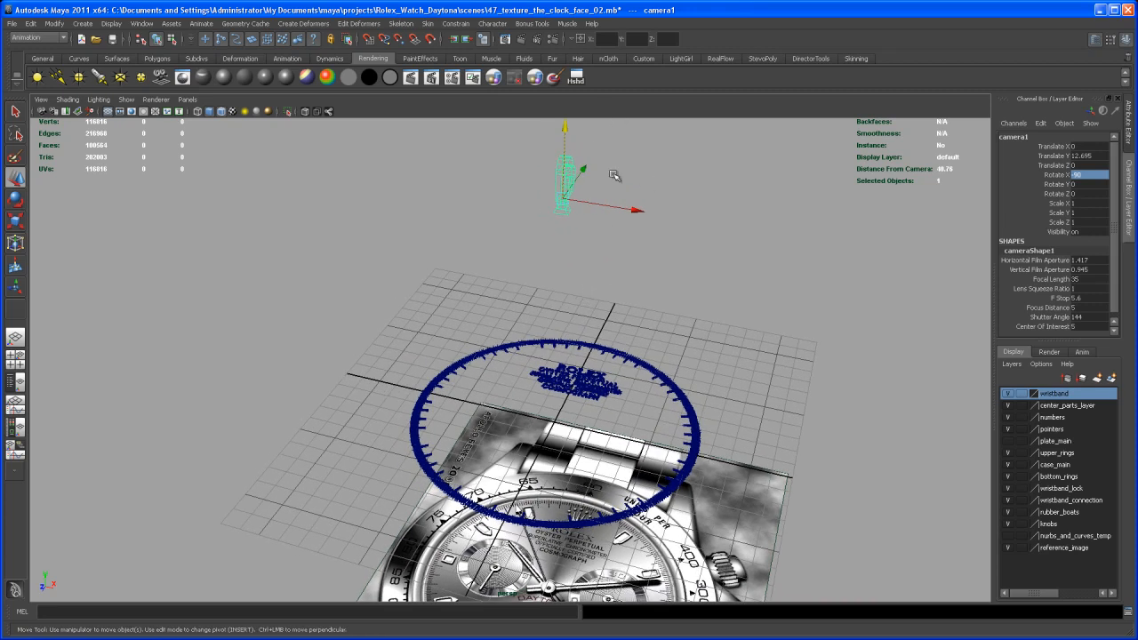
# Set the camera's focal length to 90
pyautogui.doubleClick(1086, 279)
pyautogui.write('90')
pyautogui.press('Return')
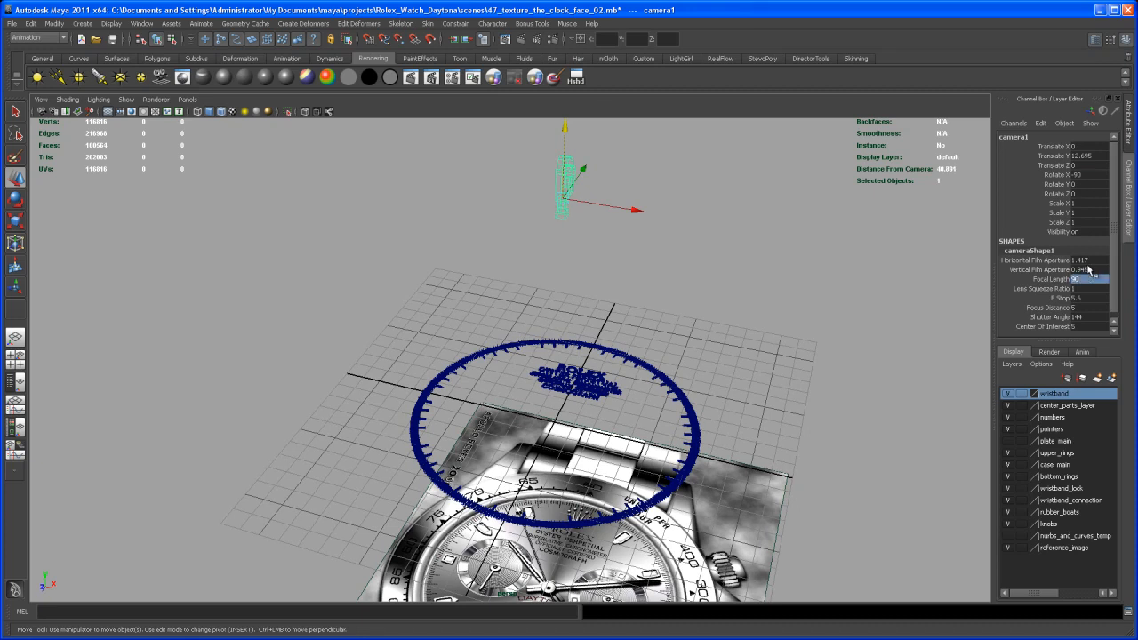
pyautogui.keyDown('alt'); pyautogui.moveTo(801, 302); pyautogui.dragTo(795, 340, button='middle'); pyautogui.keyUp('alt')
pyautogui.keyDown('alt'); pyautogui.moveTo(795, 341); pyautogui.dragTo(775, 327, button='right'); pyautogui.keyUp('alt')
pyautogui.keyDown('alt'); pyautogui.moveTo(776, 328); pyautogui.dragTo(788, 317, button='middle'); pyautogui.keyUp('alt')
# Set the render image size to 4096 by 4096 pixels and check the quality settings
pyautogui.click(553, 39)
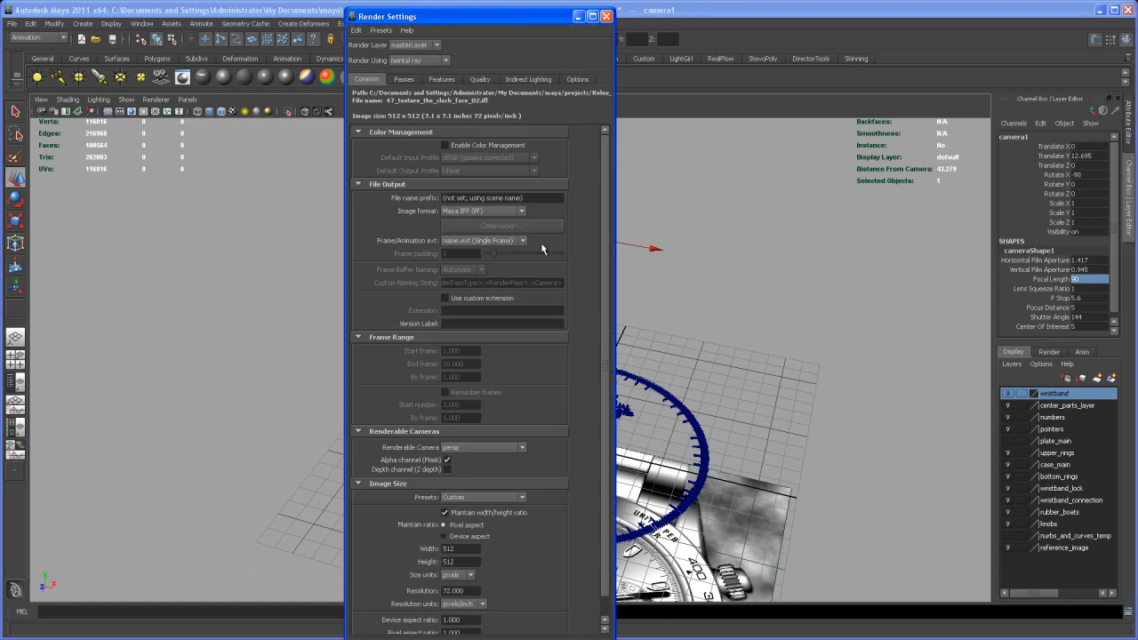
pyautogui.scroll(-2, 611, 338)
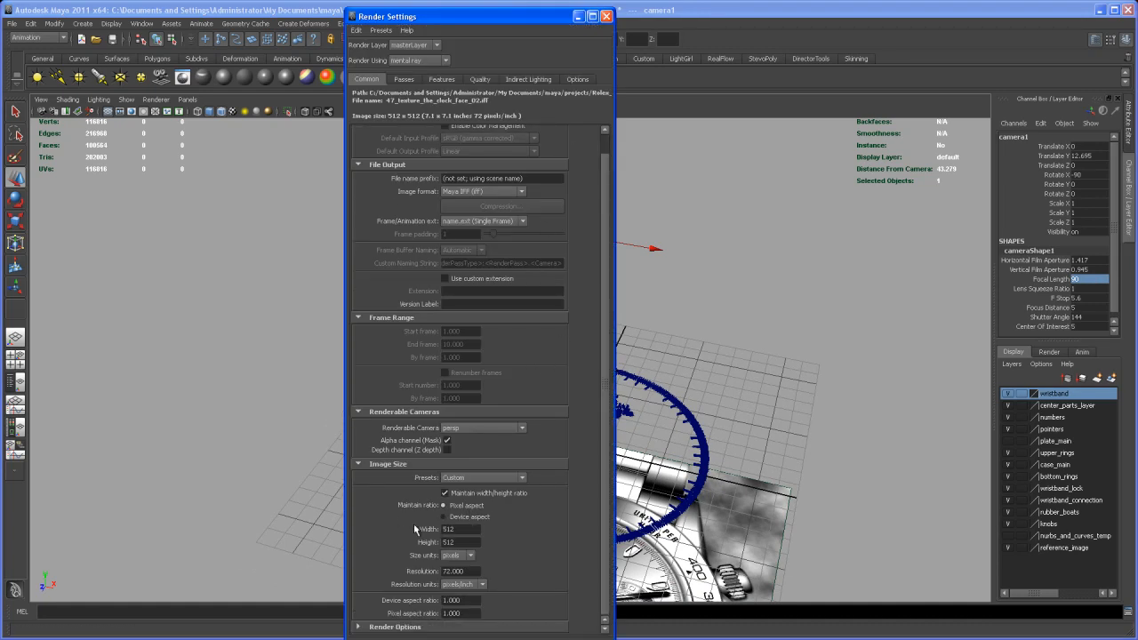
pyautogui.moveTo(456, 529); pyautogui.dragTo(427, 531)
pyautogui.press('Tab')
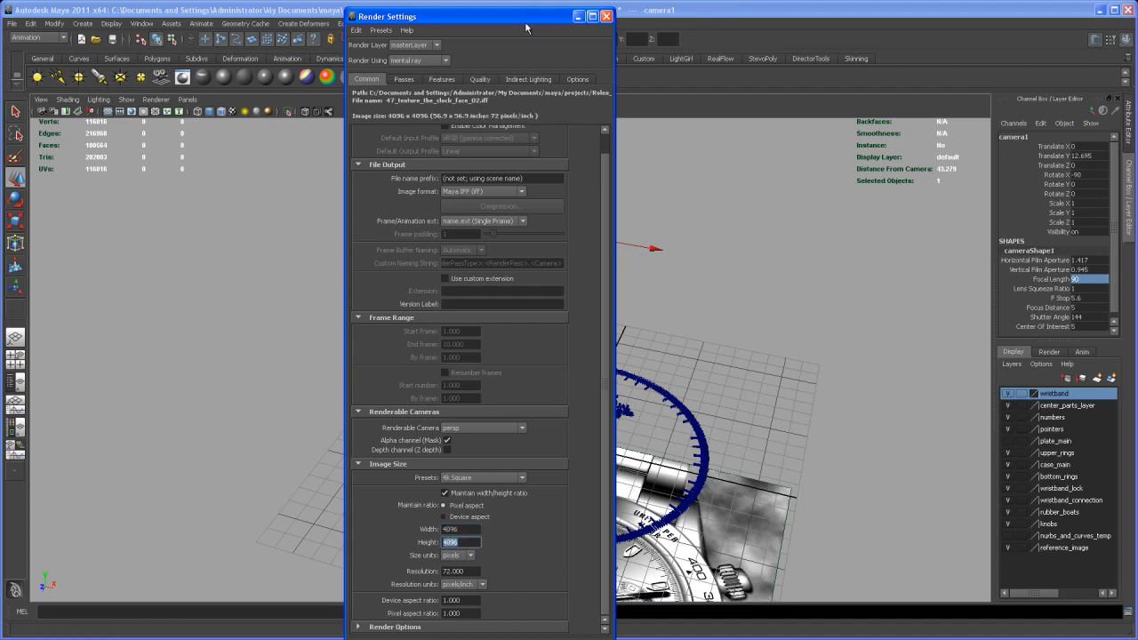
pyautogui.moveTo(518, 20); pyautogui.dragTo(513, 7)
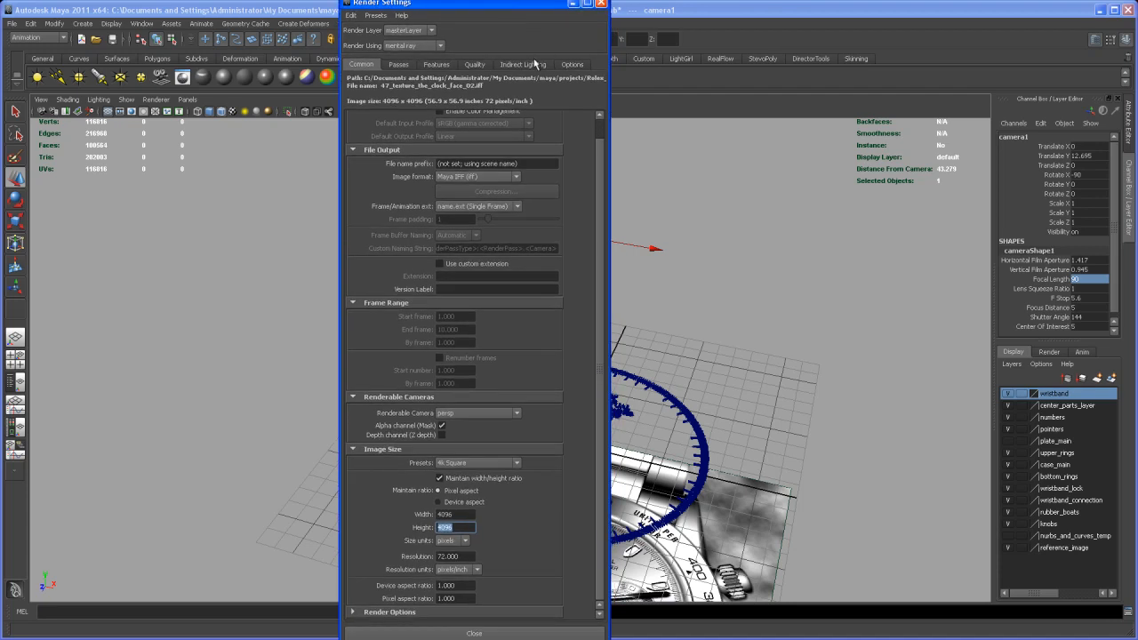
pyautogui.click(477, 66)
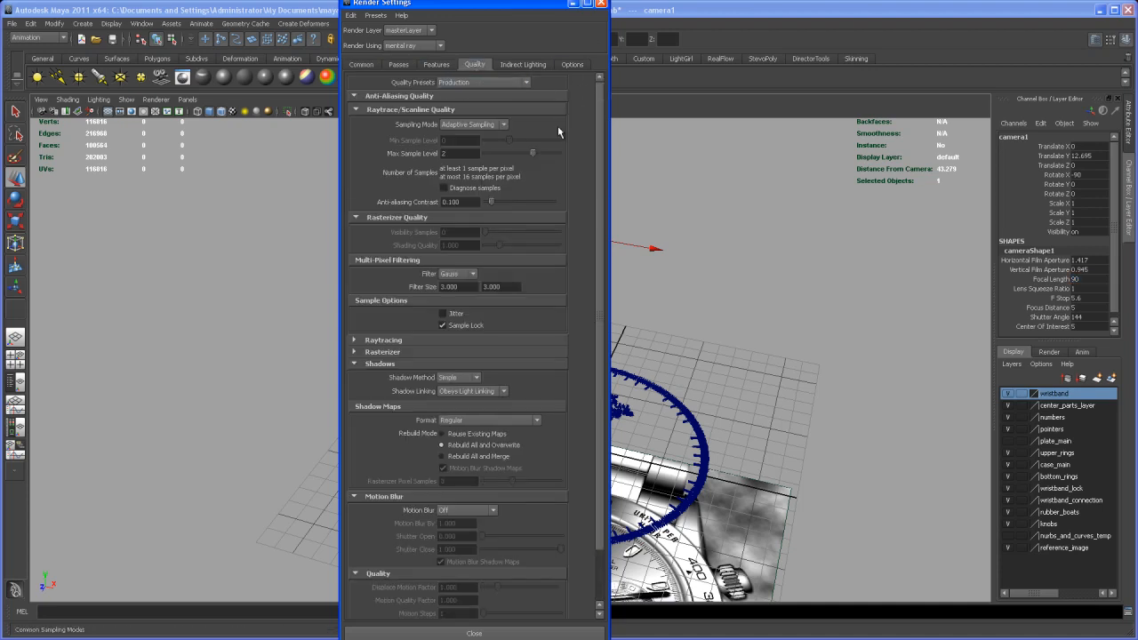
pyautogui.click(601, 6)
# Change the new camera's environment background color to white
pyautogui.keyDown('alt'); pyautogui.moveTo(635, 323); pyautogui.dragTo(636, 336, button='right'); pyautogui.keyUp('alt')
pyautogui.keyDown('alt'); pyautogui.moveTo(637, 336); pyautogui.dragTo(623, 337, button='middle'); pyautogui.keyUp('alt')
pyautogui.press('w')
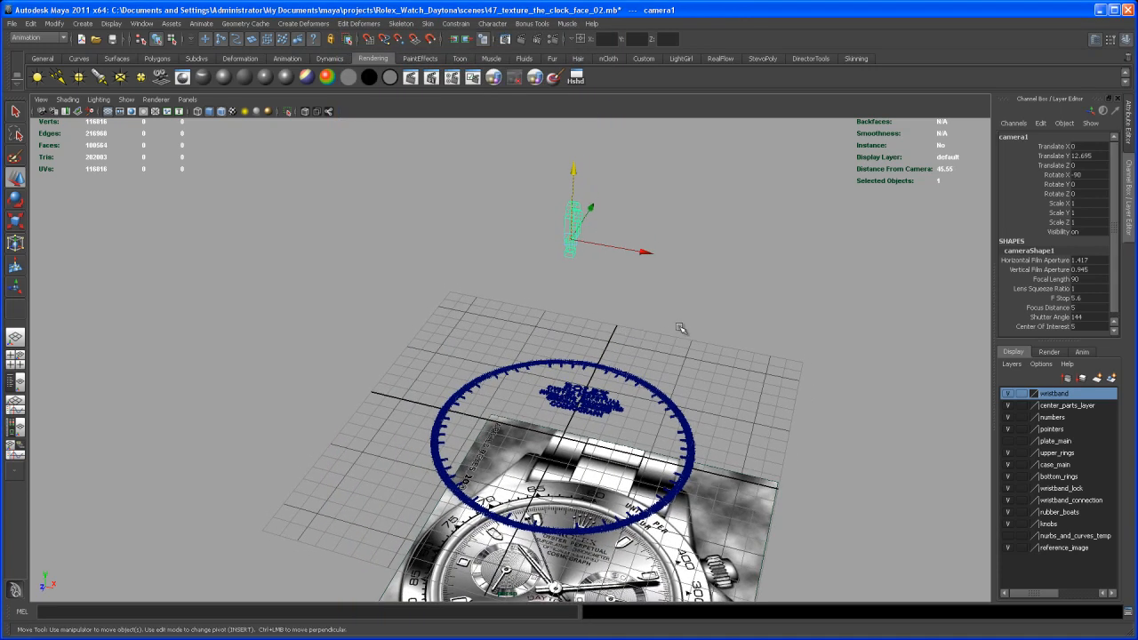
pyautogui.hotkey('ctrl', 'a')
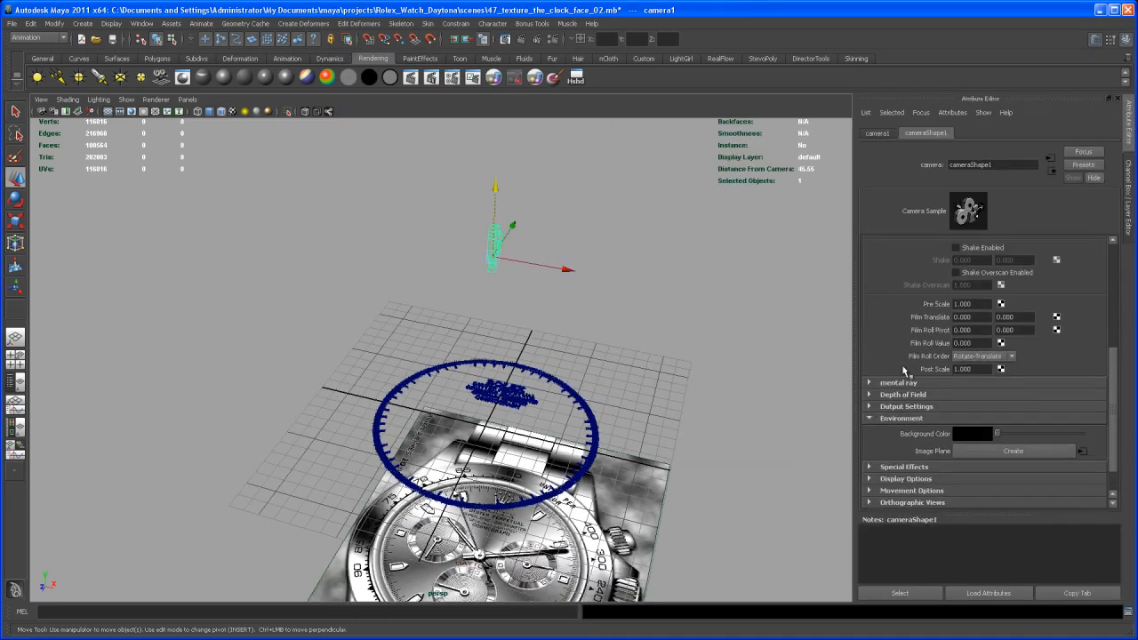
pyautogui.click(902, 418)
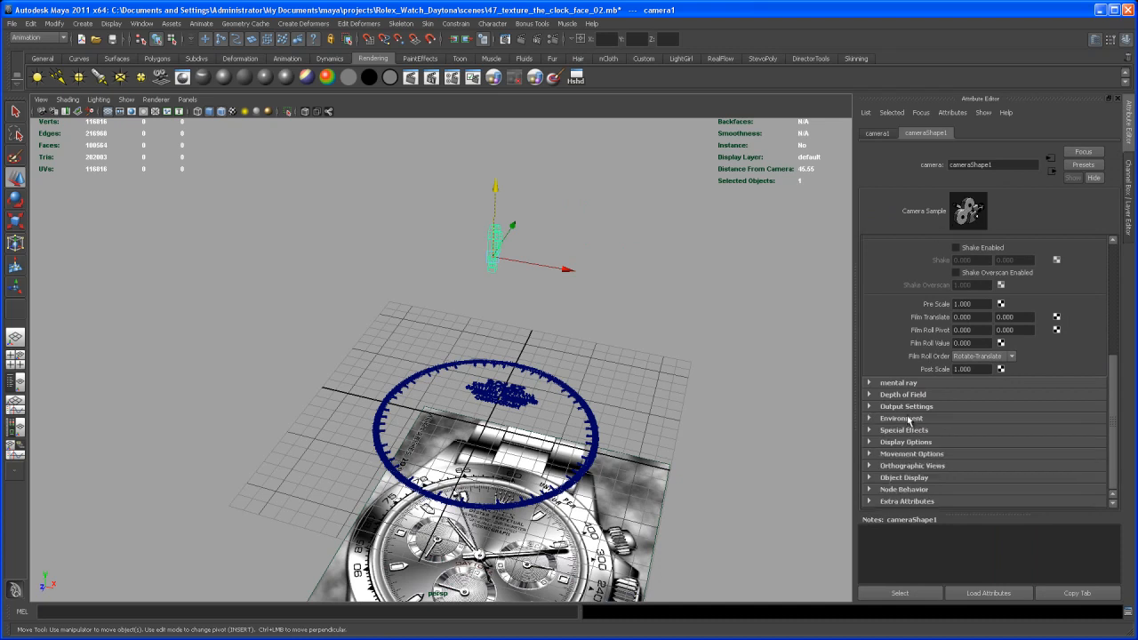
pyautogui.click(900, 419)
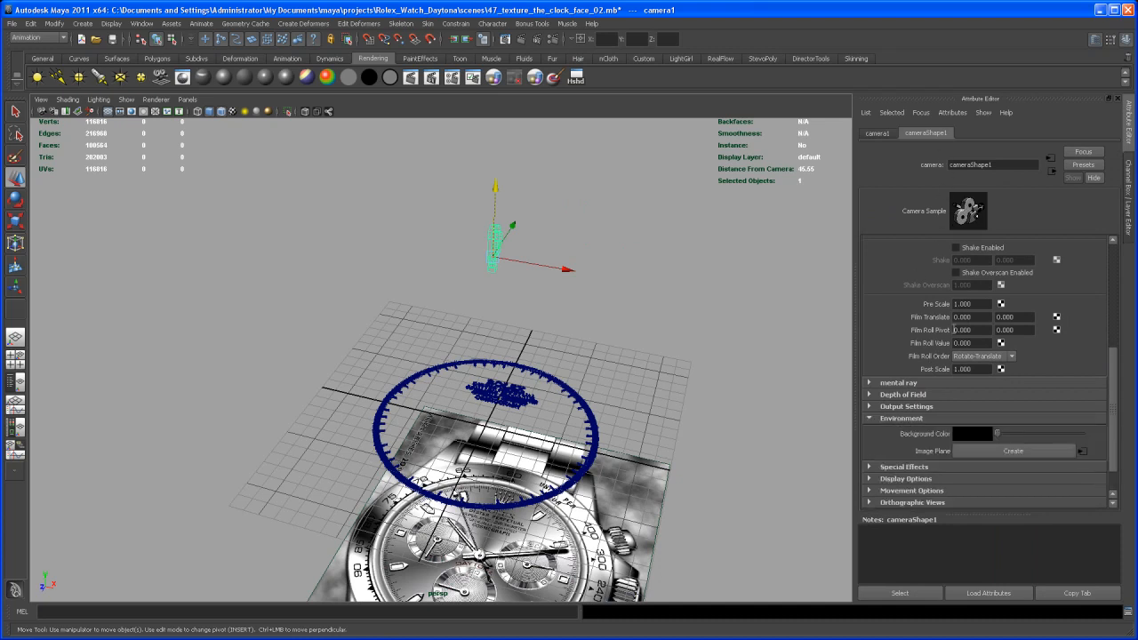
pyautogui.click(973, 435)
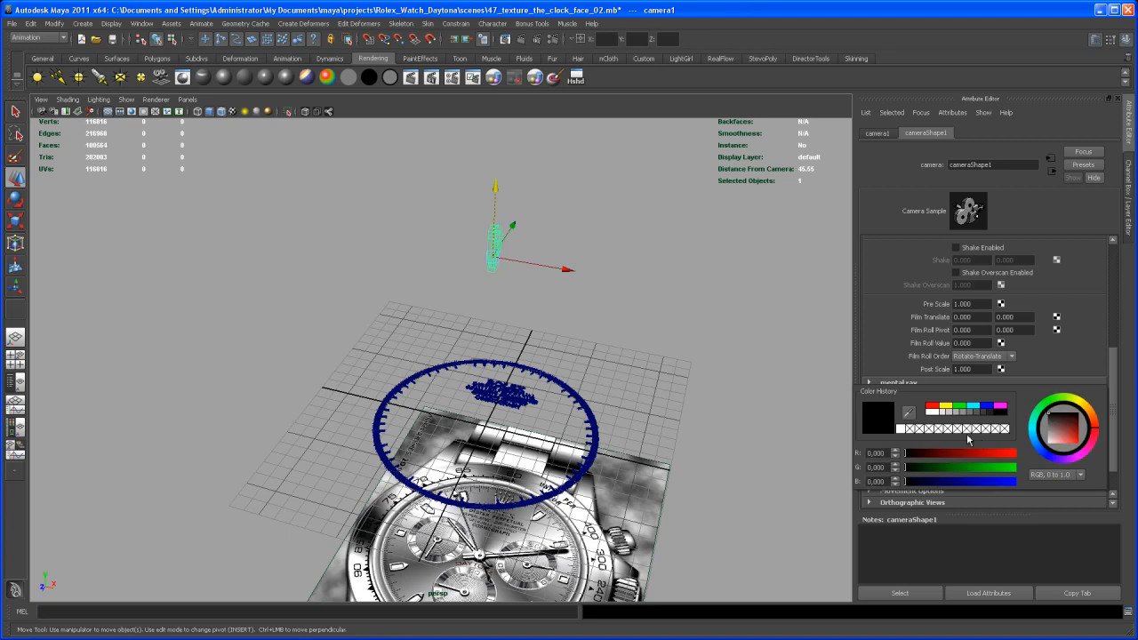
pyautogui.click(932, 412)
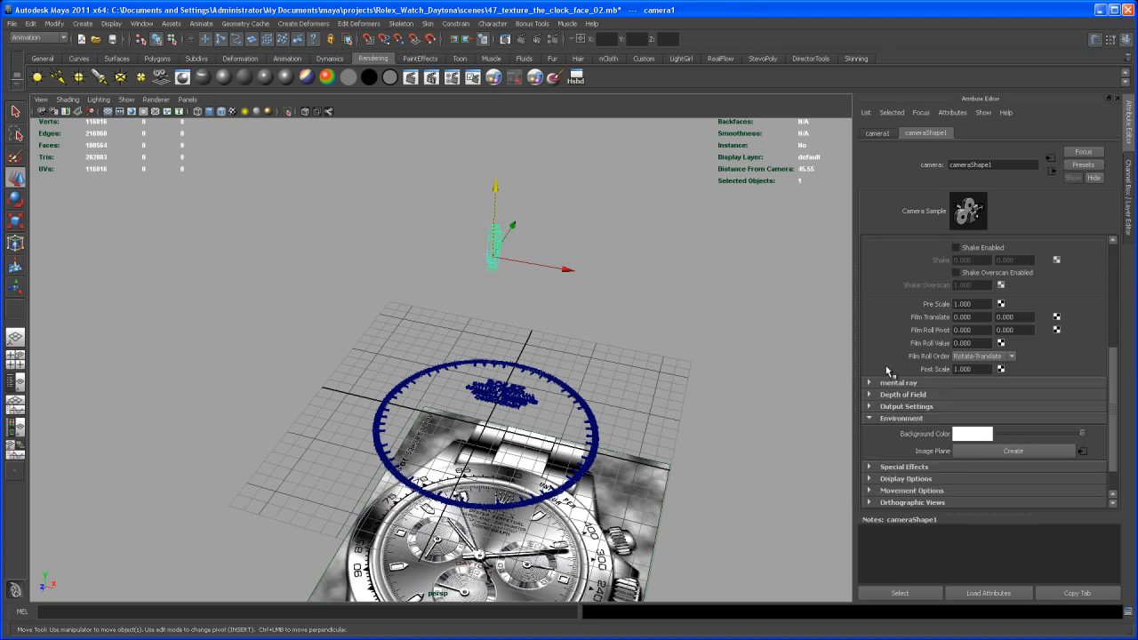
# Switch to the four-view layout and display the camera's channel values and the layer list again
pyautogui.moveTo(656, 367)
pyautogui.keyDown('alt'); pyautogui.mouseDown()
pyautogui.moveTo(671, 366)
pyautogui.moveTo(669, 354)
pyautogui.moveTo(666, 397)
pyautogui.moveTo(659, 311)
pyautogui.moveTo(661, 372)
pyautogui.mouseUp(); pyautogui.keyUp('alt')
pyautogui.press('space')
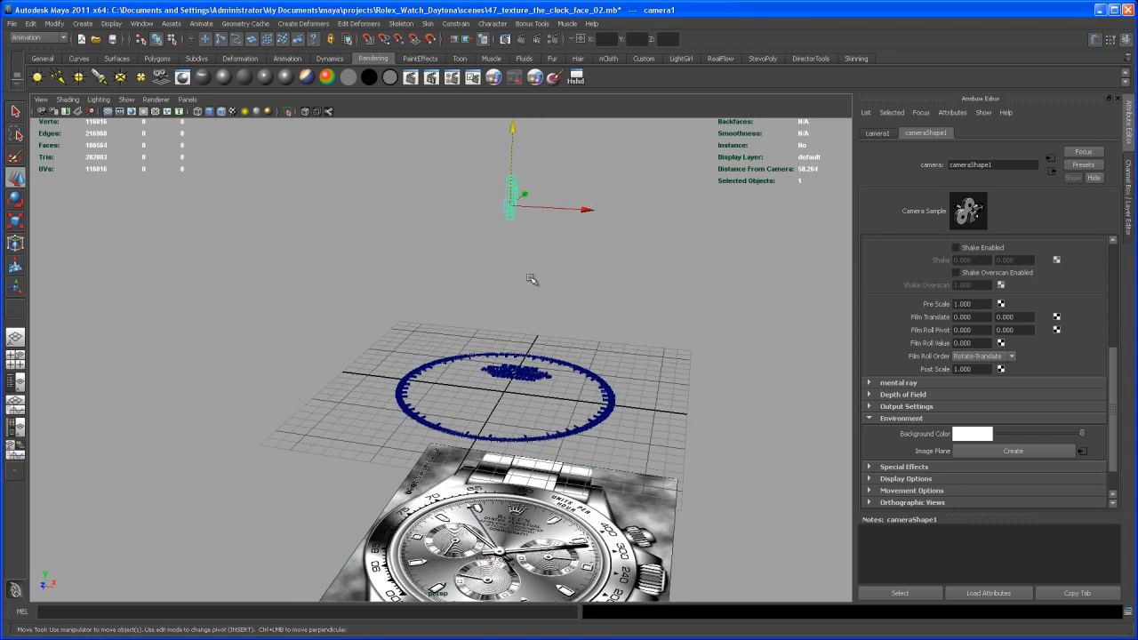
pyautogui.keyDown('alt'); pyautogui.moveTo(418, 272); pyautogui.dragTo(353, 257, button='right'); pyautogui.keyUp('alt')
pyautogui.moveTo(353, 258)
pyautogui.keyDown('alt'); pyautogui.mouseDown(button='middle')
pyautogui.moveTo(363, 268)
pyautogui.moveTo(339, 270)
pyautogui.mouseUp(button='middle'); pyautogui.keyUp('alt')
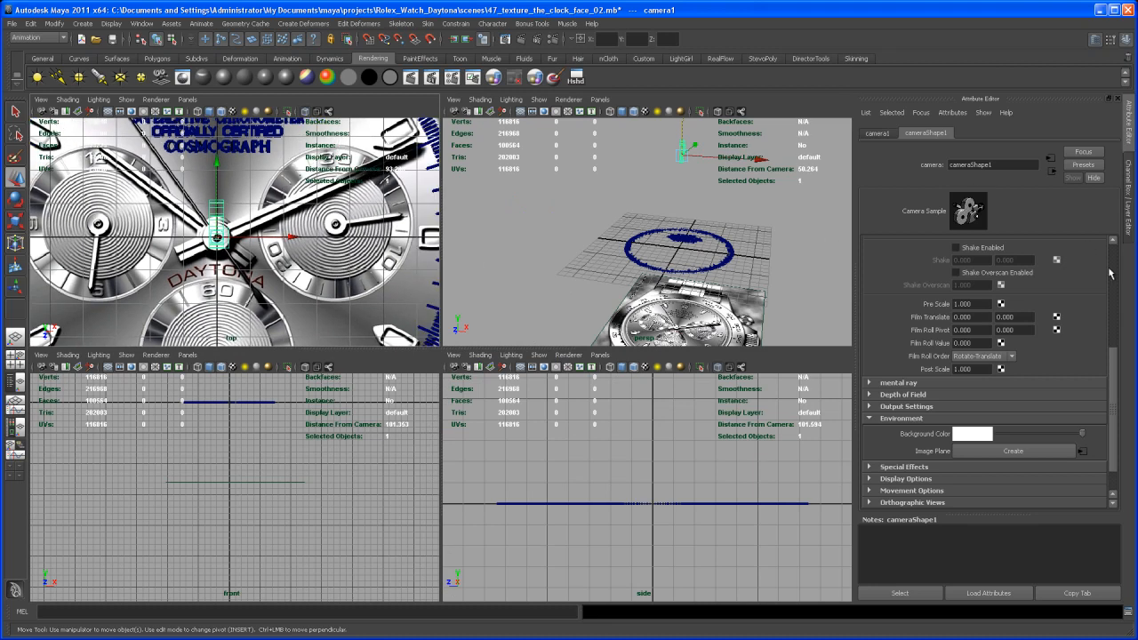
pyautogui.click(1129, 230)
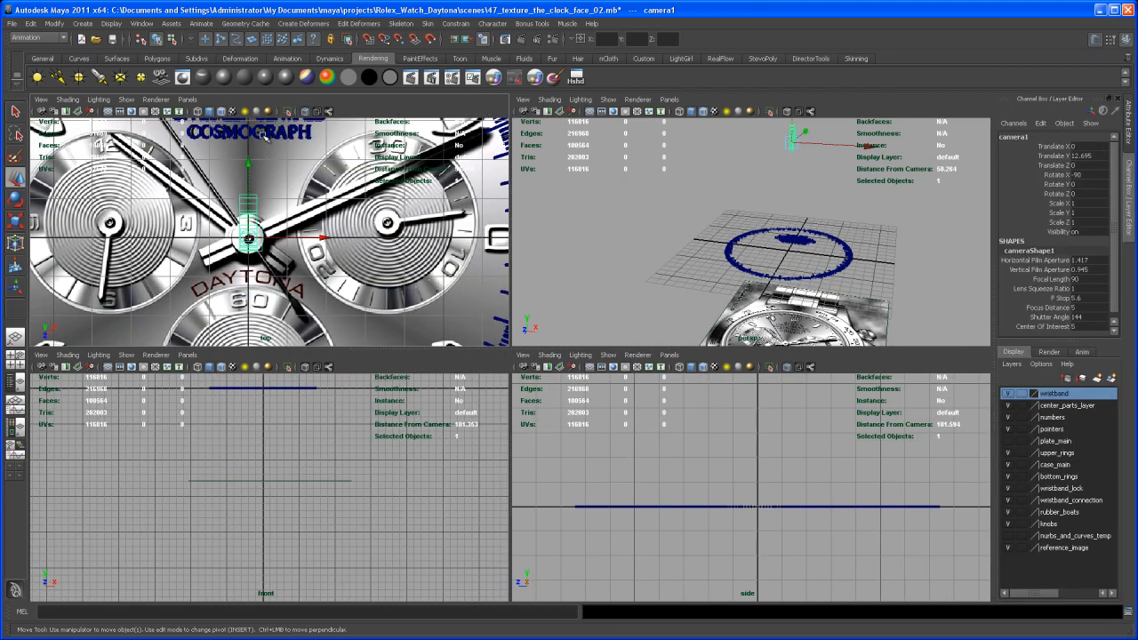
pyautogui.keyDown('alt'); pyautogui.moveTo(253, 176); pyautogui.dragTo(257, 203, button='middle'); pyautogui.keyUp('alt')
pyautogui.keyDown('alt'); pyautogui.moveTo(257, 203); pyautogui.dragTo(260, 137, button='right'); pyautogui.keyUp('alt')
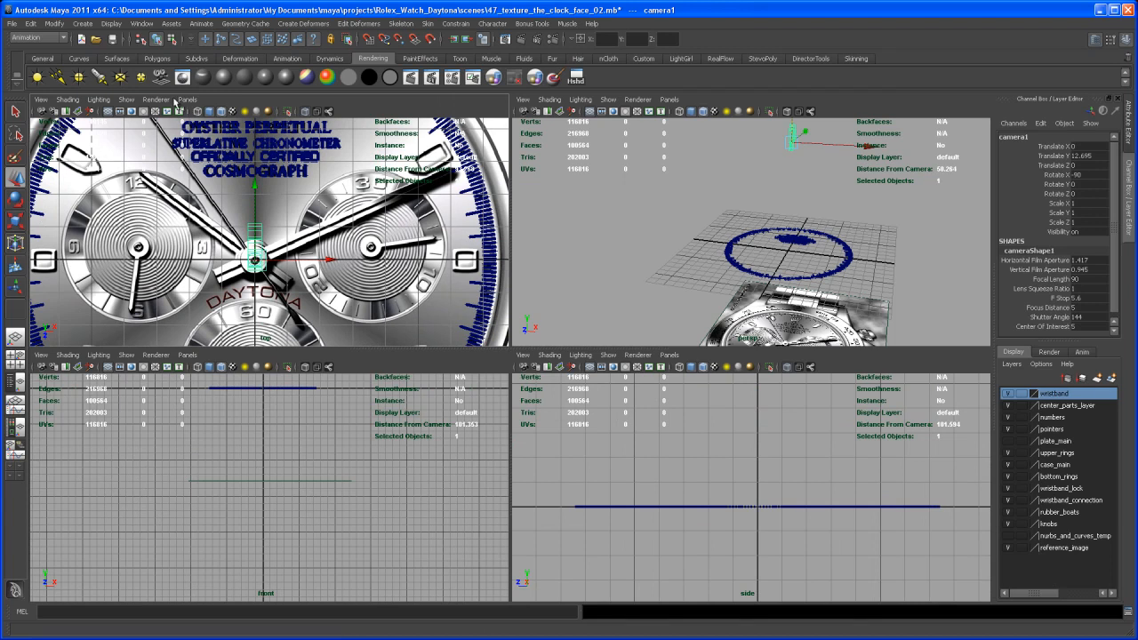
# Look through camera1 in the top view's panel and turn on its resolution gate
pyautogui.click(190, 99)
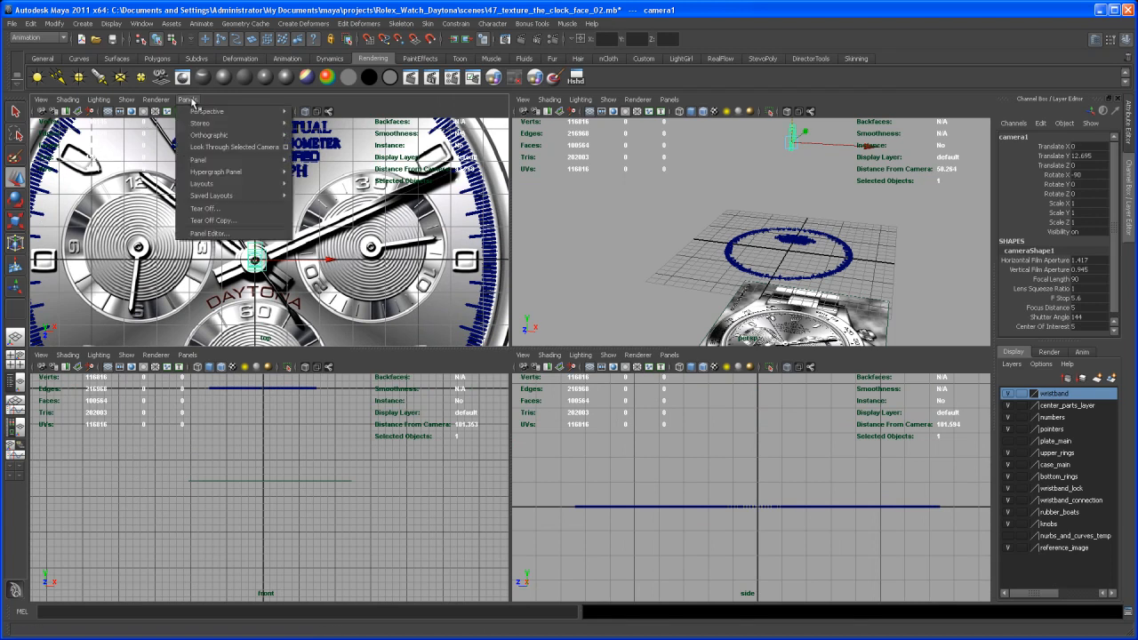
pyautogui.moveTo(256, 114)
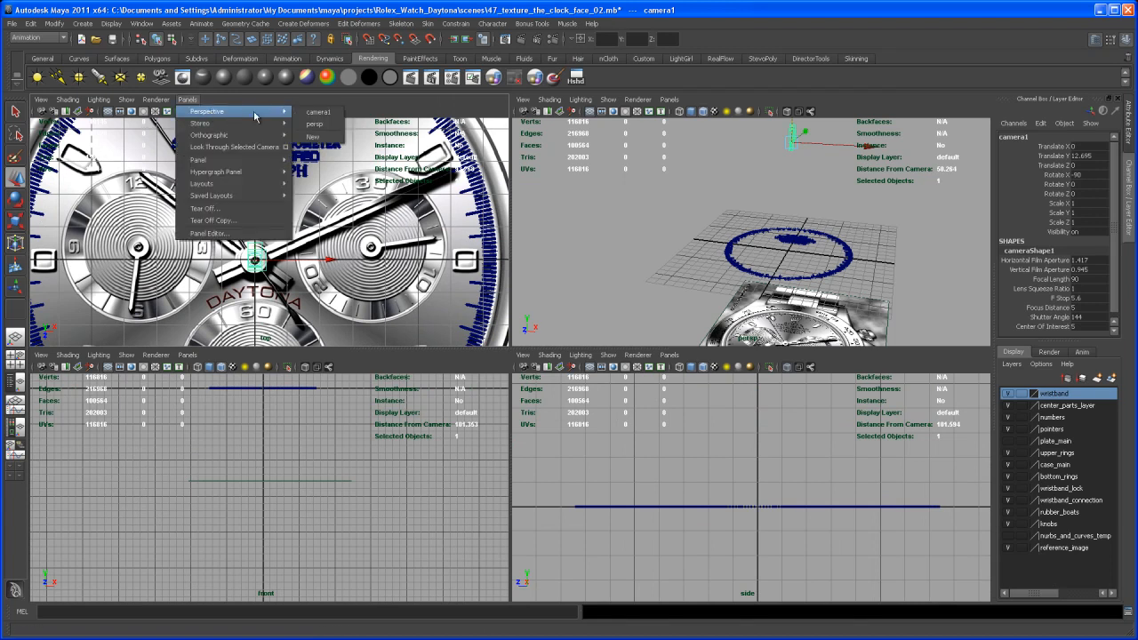
pyautogui.click(322, 116)
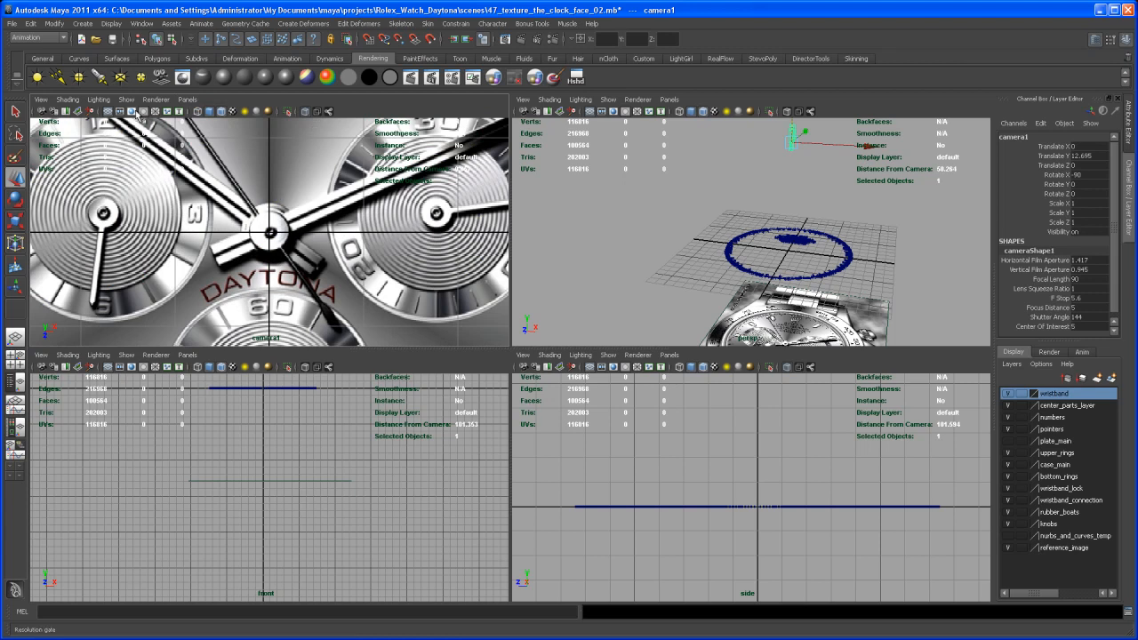
pyautogui.click(131, 113)
pyautogui.scroll(-2, 853, 259)
# Hide the reference_image layer and raise the camera to a Translate Y of about 56.9 so the dial ring fits inside the gate
pyautogui.keyDown('alt'); pyautogui.moveTo(831, 257); pyautogui.dragTo(834, 276, button='middle'); pyautogui.keyUp('alt')
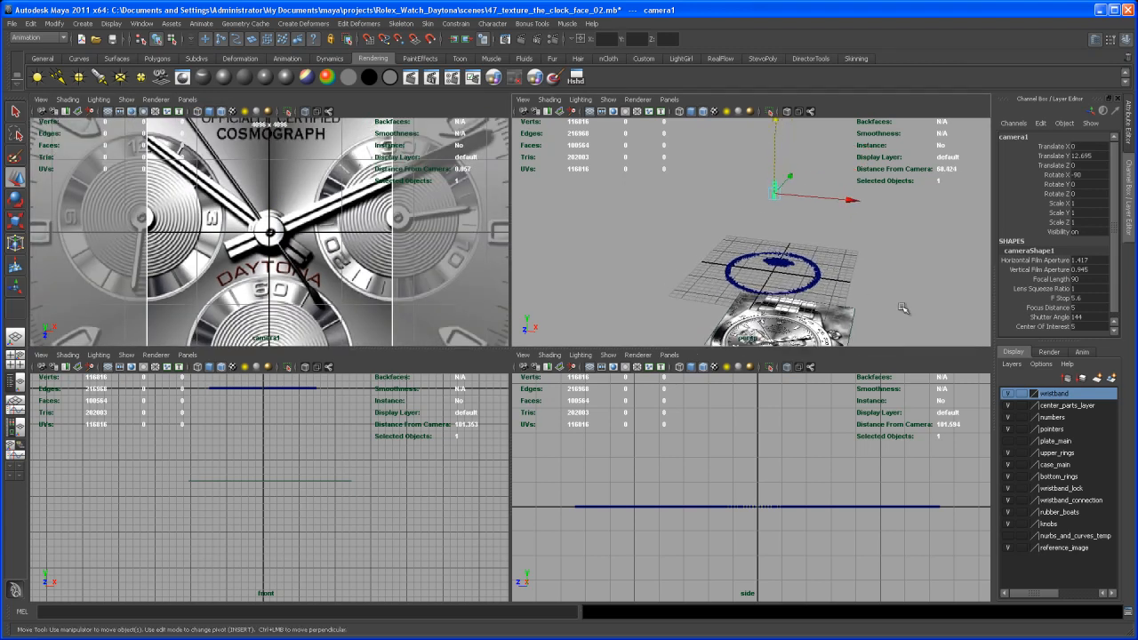
pyautogui.click(1009, 550)
pyautogui.keyDown('alt'); pyautogui.moveTo(857, 240); pyautogui.dragTo(790, 199, button='right'); pyautogui.keyUp('alt')
pyautogui.keyDown('alt'); pyautogui.moveTo(790, 199); pyautogui.dragTo(793, 258, button='middle'); pyautogui.keyUp('alt')
pyautogui.moveTo(774, 196); pyautogui.dragTo(770, 160)
pyautogui.keyDown('alt'); pyautogui.moveTo(863, 255); pyautogui.dragTo(706, 208, button='right'); pyautogui.keyUp('alt')
pyautogui.keyDown('alt'); pyautogui.moveTo(706, 208); pyautogui.dragTo(703, 238, button='middle'); pyautogui.keyUp('alt')
pyautogui.moveTo(757, 180); pyautogui.dragTo(755, 140)
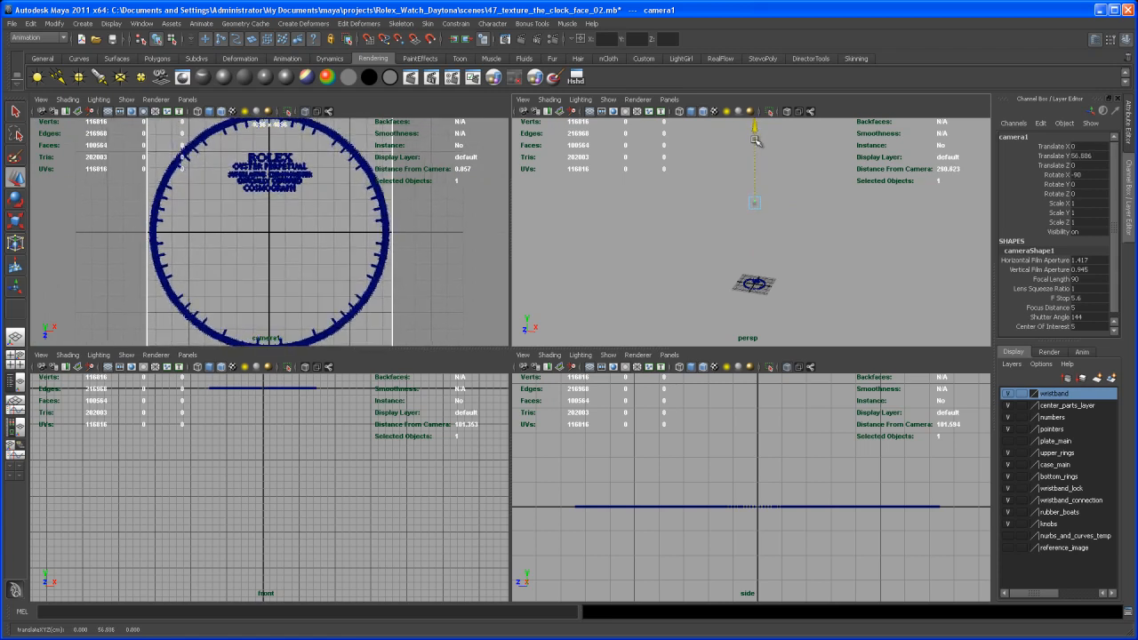
# Select all the dial ticks and lettering in the maximized perspective view and set their display smoothness to 3
pyautogui.press('space')
pyautogui.keyDown('alt'); pyautogui.moveTo(631, 395); pyautogui.dragTo(681, 274, button='middle'); pyautogui.keyUp('alt')
pyautogui.keyDown('alt'); pyautogui.moveTo(681, 274); pyautogui.dragTo(827, 570, button='right'); pyautogui.keyUp('alt')
pyautogui.keyDown('alt'); pyautogui.moveTo(714, 492); pyautogui.dragTo(578, 543, button='middle'); pyautogui.keyUp('alt')
pyautogui.keyDown('alt'); pyautogui.moveTo(578, 542); pyautogui.dragTo(838, 592, button='right'); pyautogui.keyUp('alt')
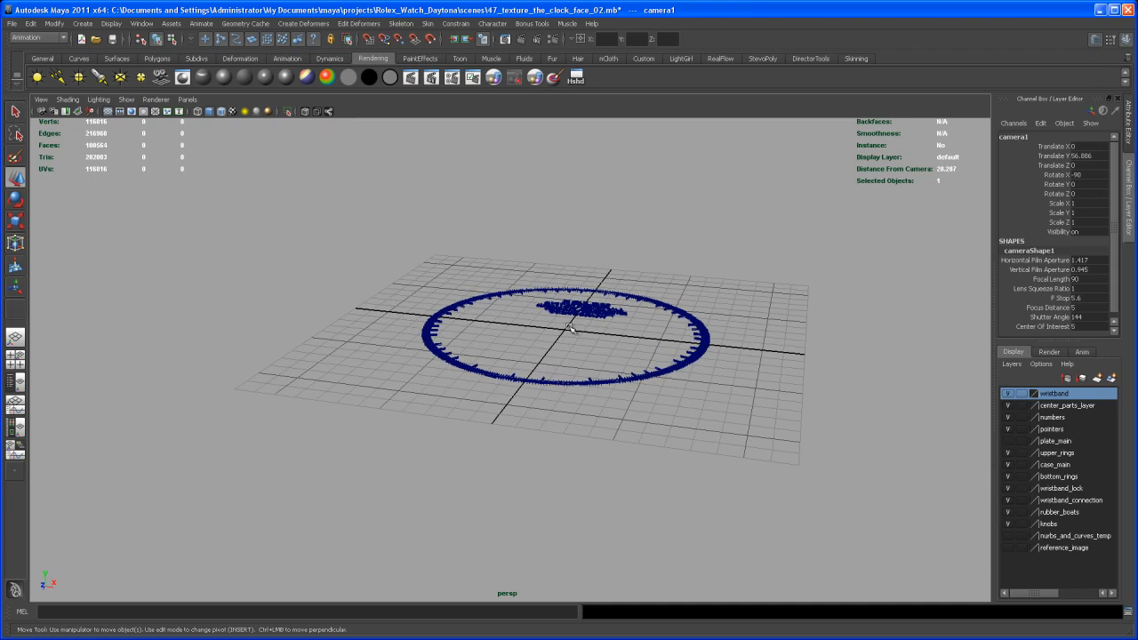
pyautogui.moveTo(362, 228); pyautogui.dragTo(747, 453)
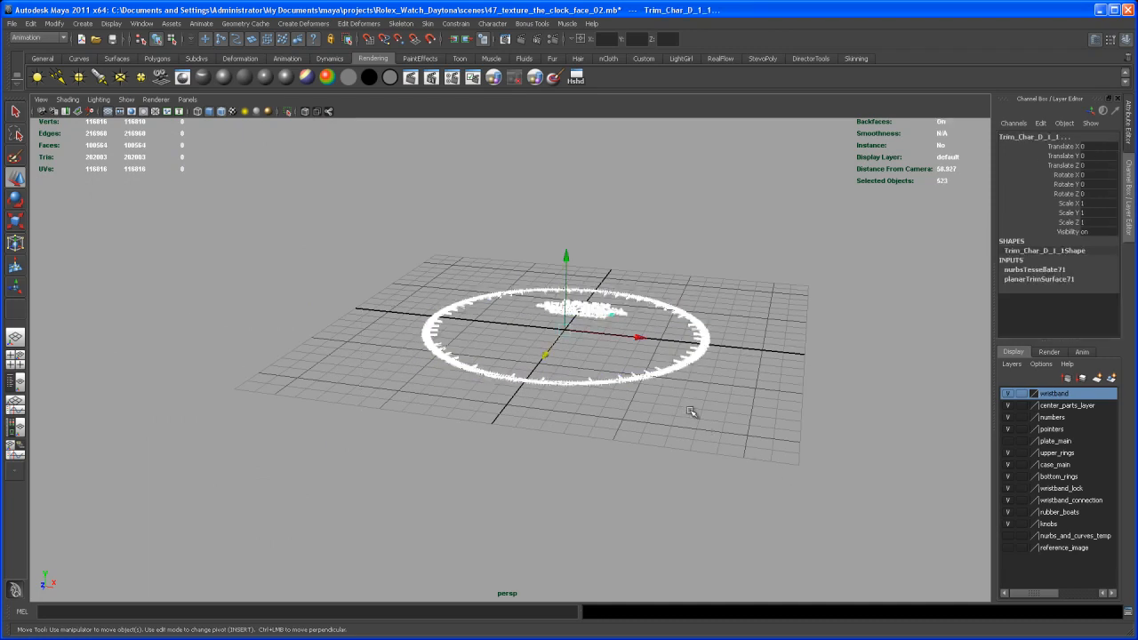
pyautogui.press('3')
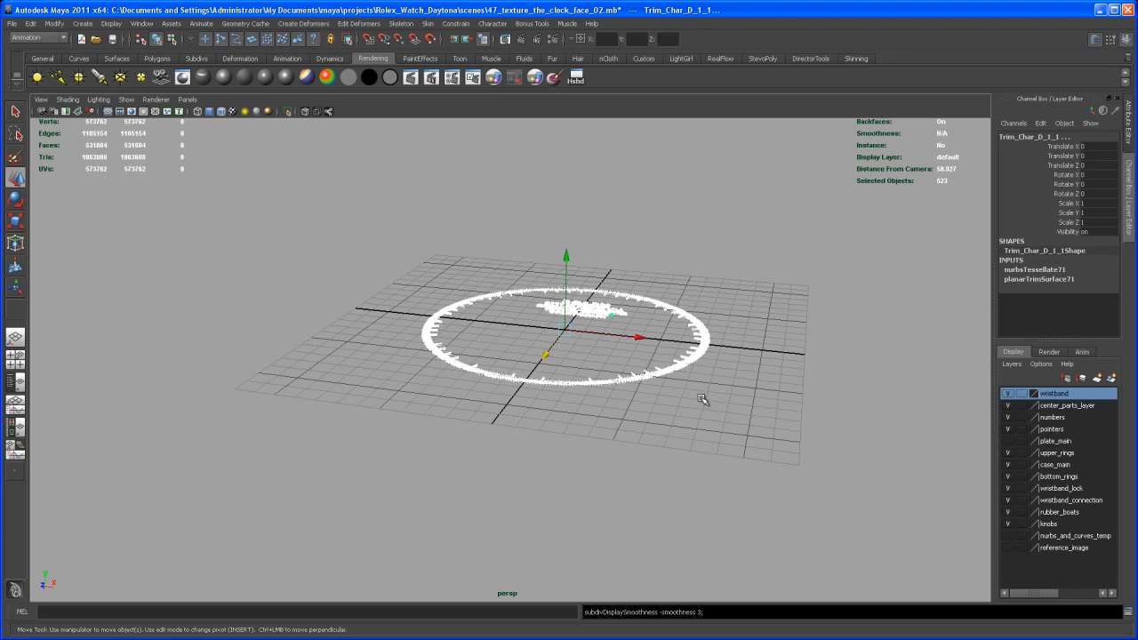
pyautogui.click(700, 402)
# Open the Render View window beside the dial
pyautogui.keyDown('alt'); pyautogui.moveTo(704, 392); pyautogui.dragTo(659, 454); pyautogui.keyUp('alt')
pyautogui.keyDown('alt'); pyautogui.moveTo(659, 454); pyautogui.dragTo(634, 498, button='middle'); pyautogui.keyUp('alt')
pyautogui.keyDown('alt'); pyautogui.moveTo(634, 498); pyautogui.dragTo(700, 500, button='right'); pyautogui.keyUp('alt')
pyautogui.keyDown('alt'); pyautogui.moveTo(642, 476); pyautogui.dragTo(665, 493); pyautogui.keyUp('alt')
pyautogui.keyDown('alt'); pyautogui.moveTo(665, 493); pyautogui.dragTo(693, 533, button='right'); pyautogui.keyUp('alt')
pyautogui.keyDown('alt'); pyautogui.moveTo(660, 470); pyautogui.dragTo(638, 491, button='middle'); pyautogui.keyUp('alt')
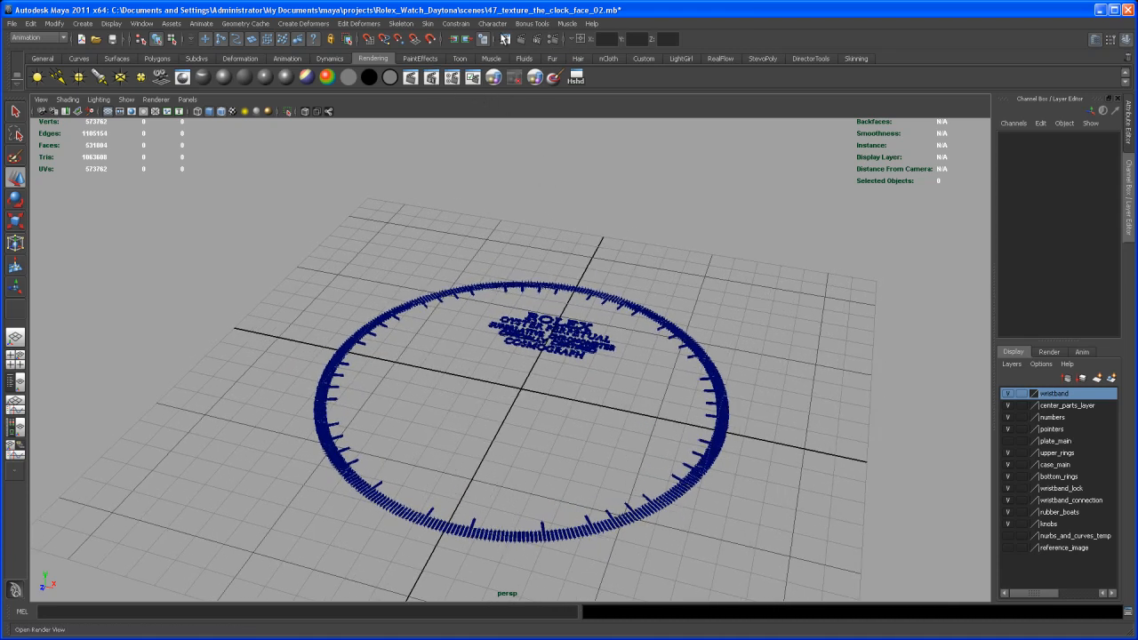
pyautogui.click(514, 56)
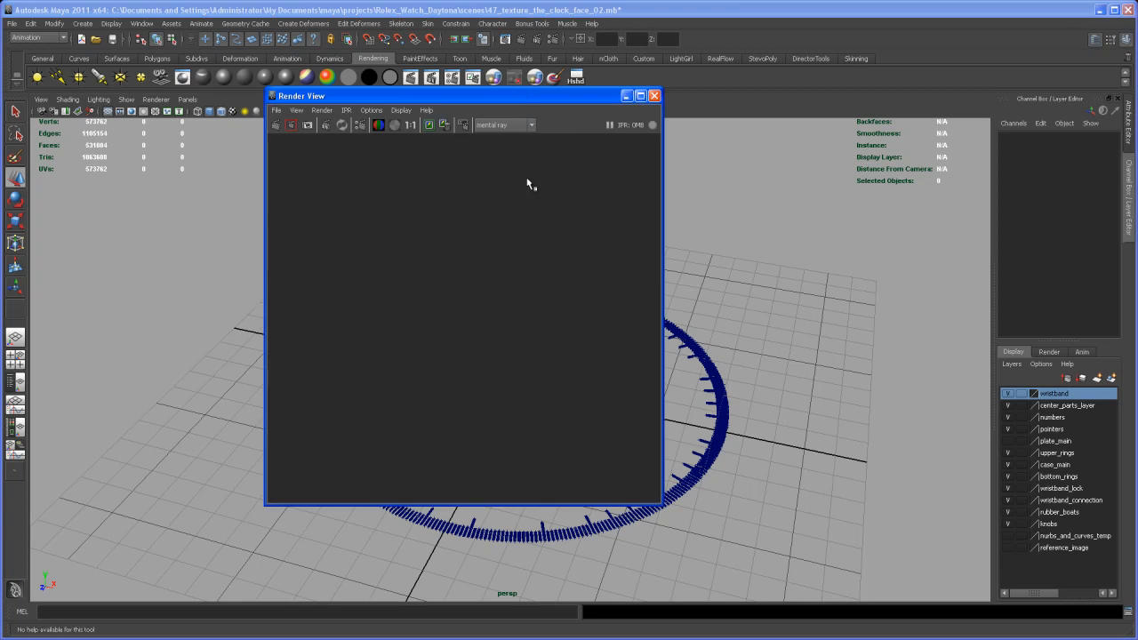
pyautogui.moveTo(422, 96); pyautogui.dragTo(294, 51)
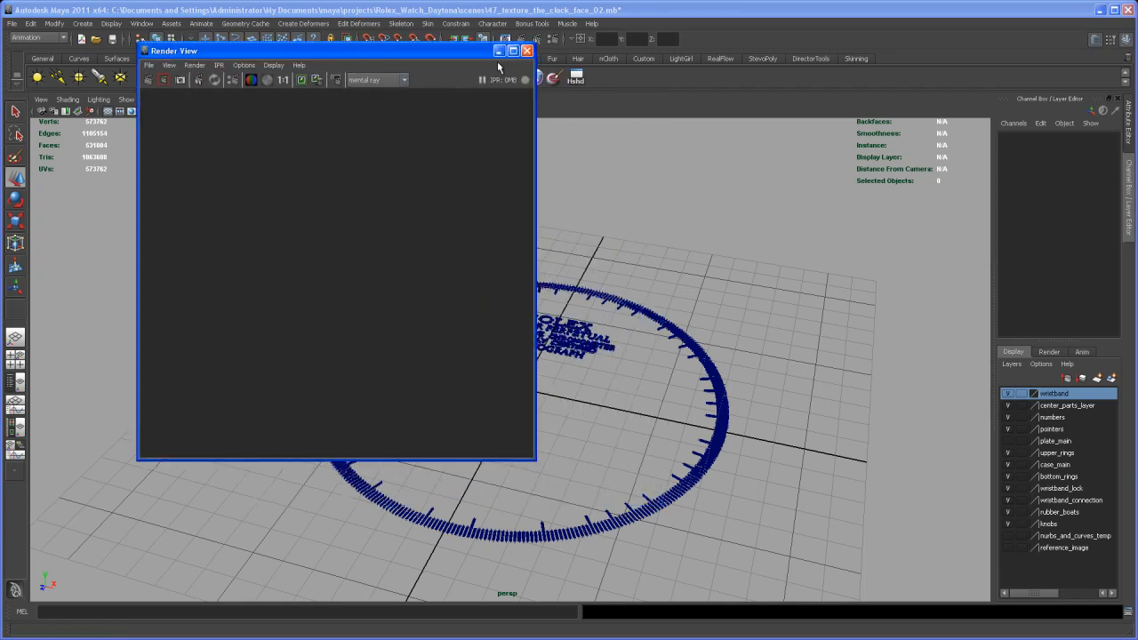
# Set the render output image format to Targa (tga) and close the render settings
pyautogui.click(337, 80)
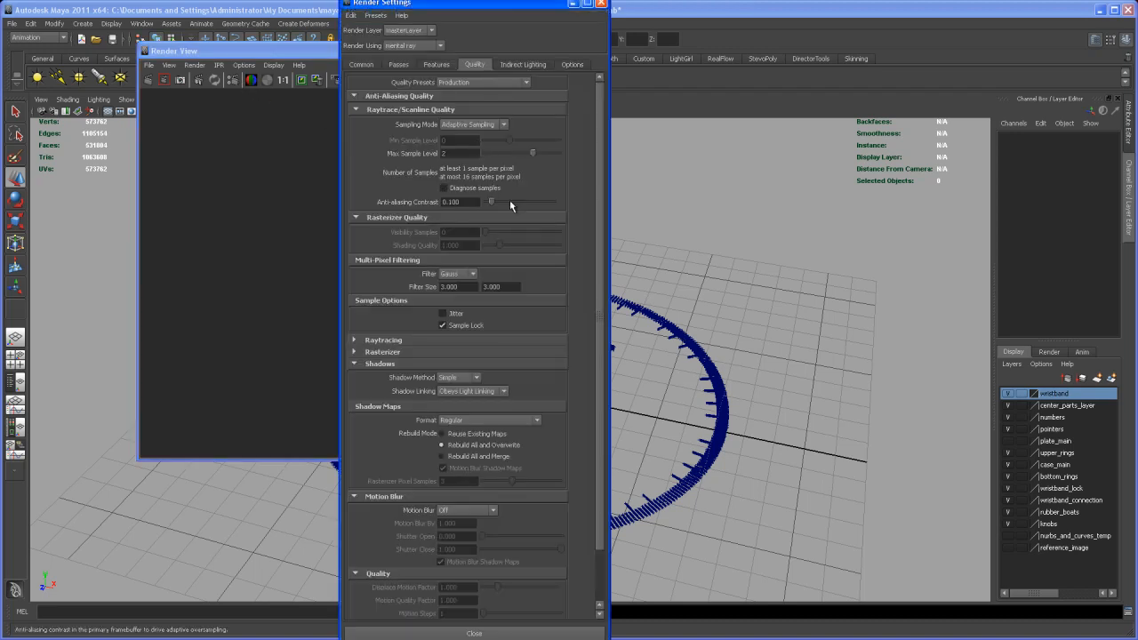
pyautogui.click(361, 65)
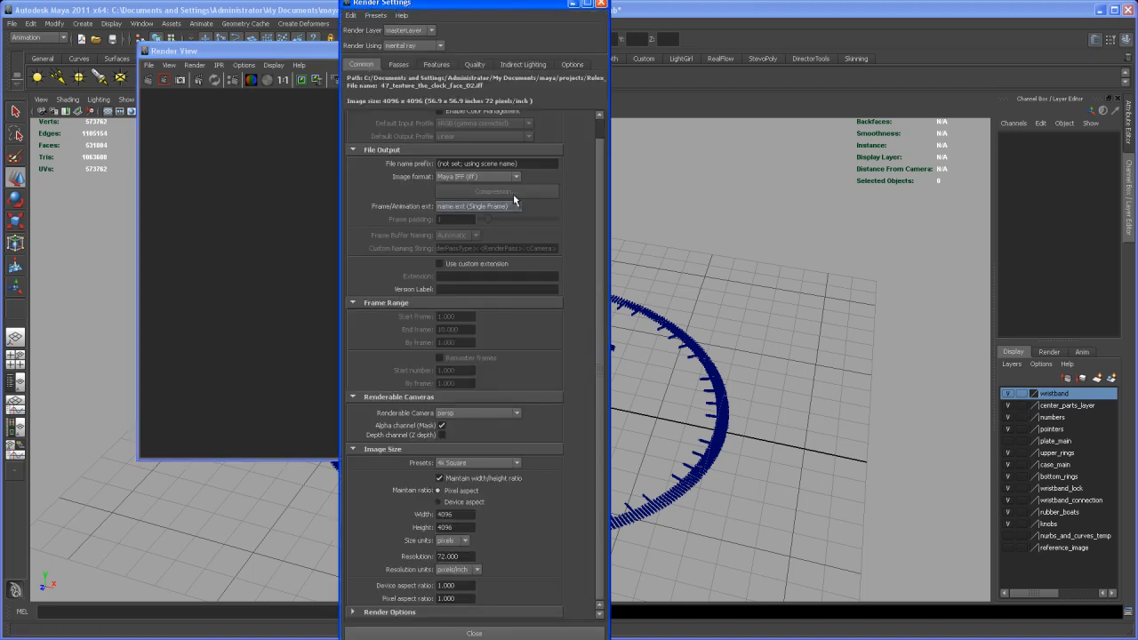
pyautogui.click(515, 178)
pyautogui.moveTo(517, 210)
pyautogui.mouseDown()
pyautogui.moveTo(517, 258)
pyautogui.moveTo(513, 212)
pyautogui.mouseUp()
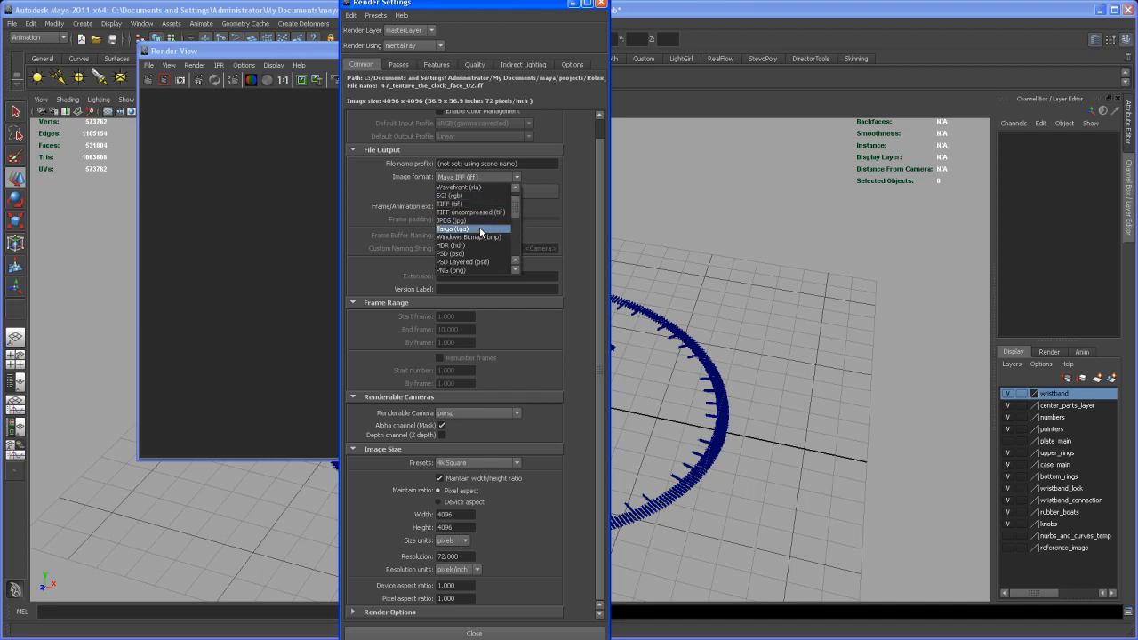
pyautogui.click(466, 229)
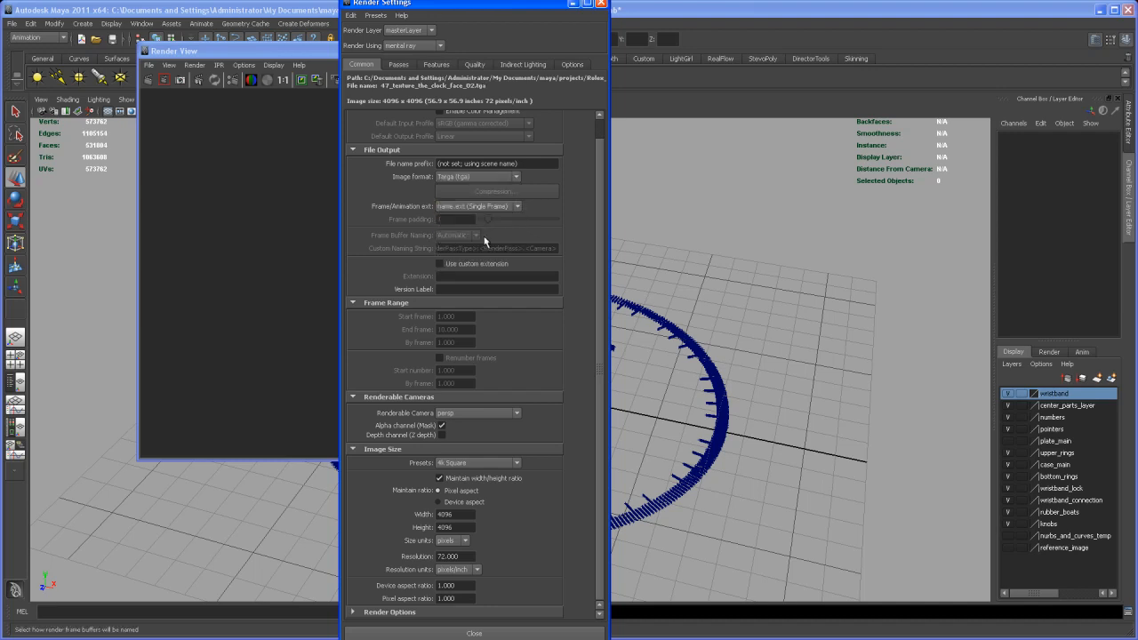
pyautogui.click(600, 4)
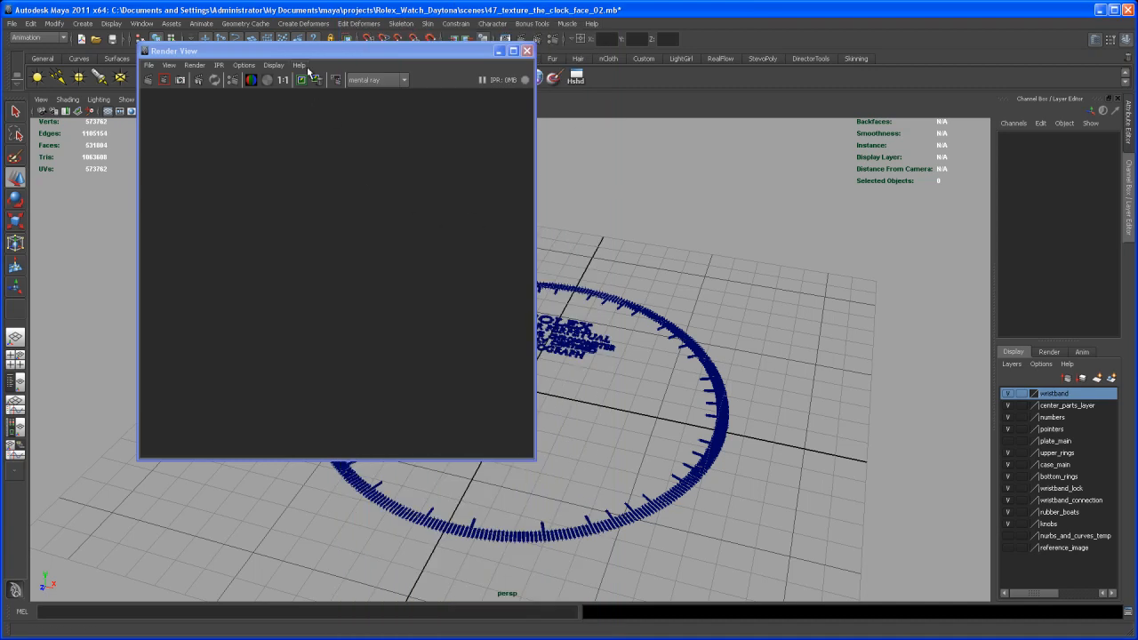
pyautogui.moveTo(324, 49); pyautogui.dragTo(442, 53)
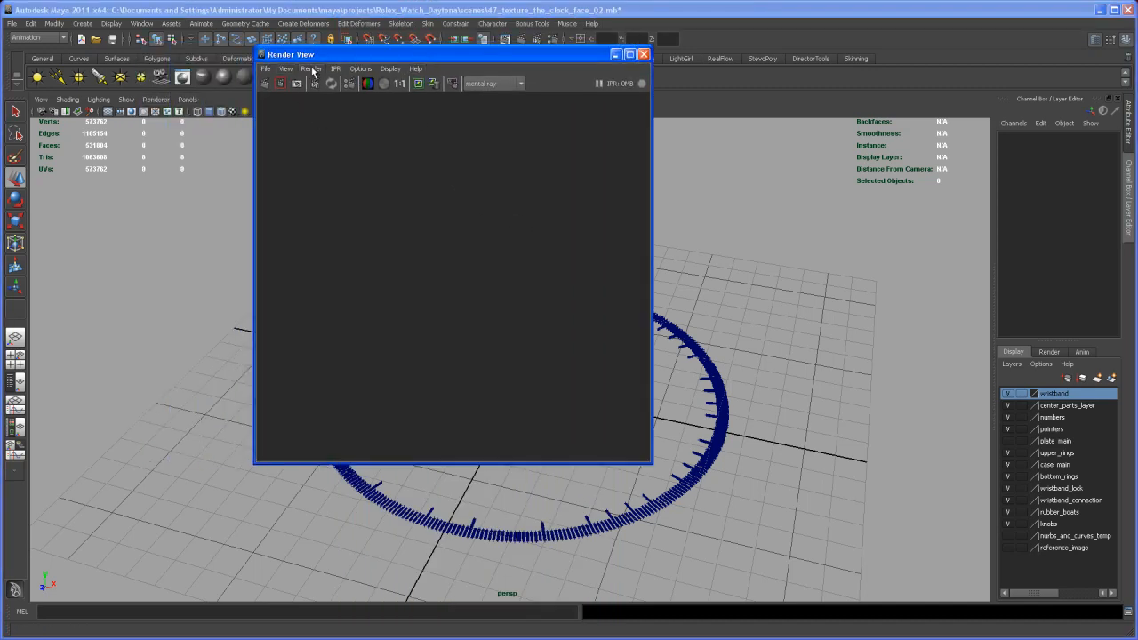
# Render the dial markings through camera1 and enlarge the render window to show the full dial
pyautogui.click(310, 69)
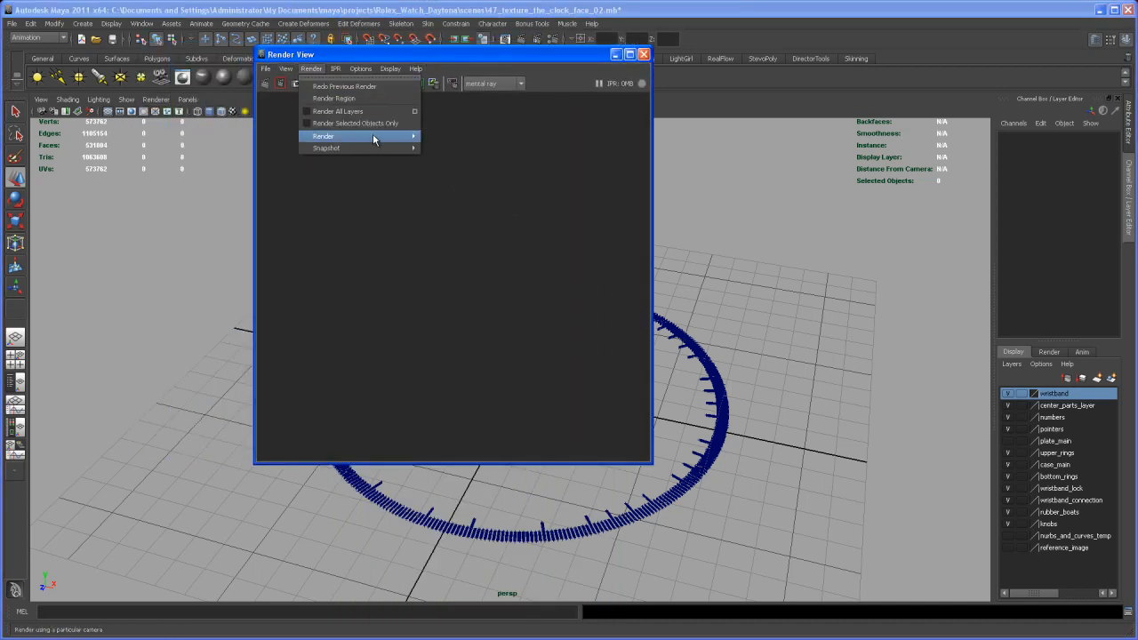
pyautogui.moveTo(372, 135)
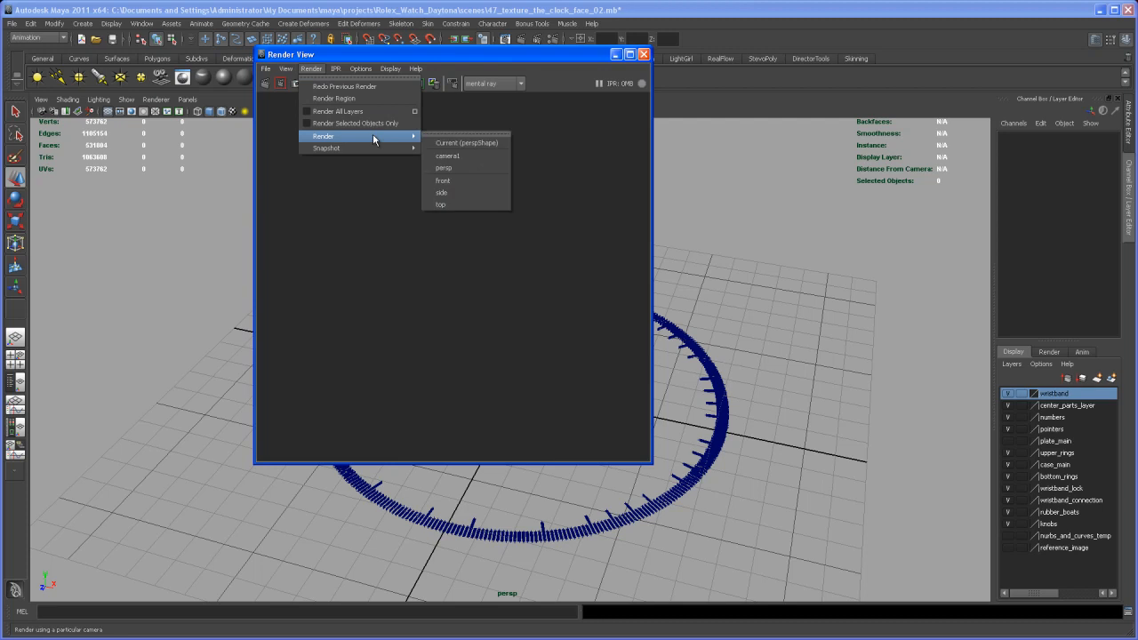
pyautogui.click(454, 156)
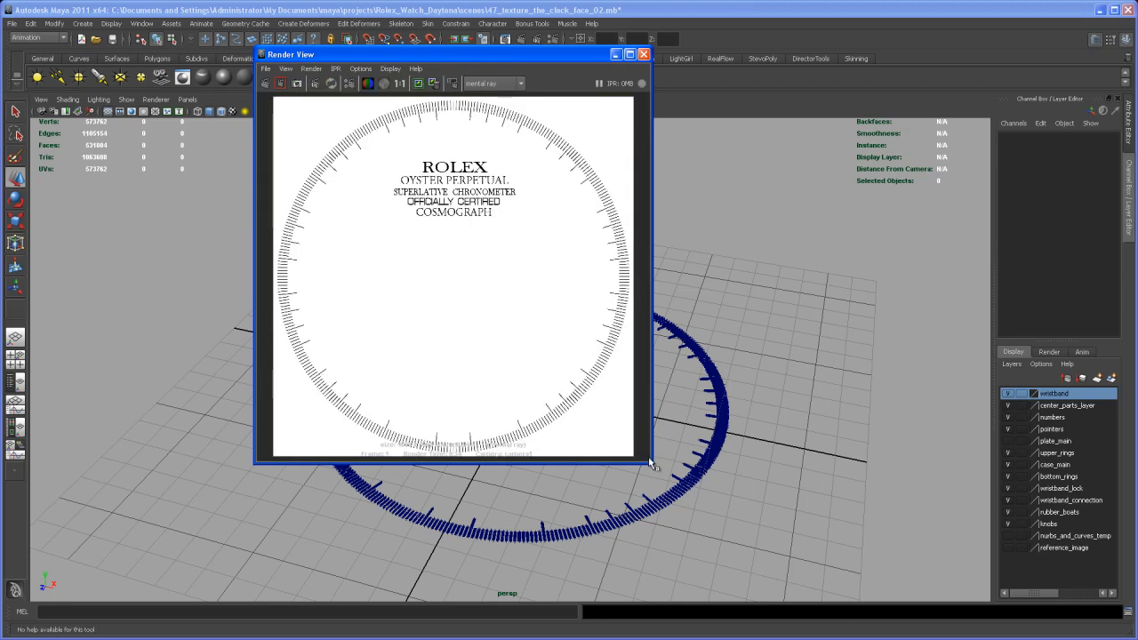
pyautogui.moveTo(650, 463); pyautogui.dragTo(829, 616)
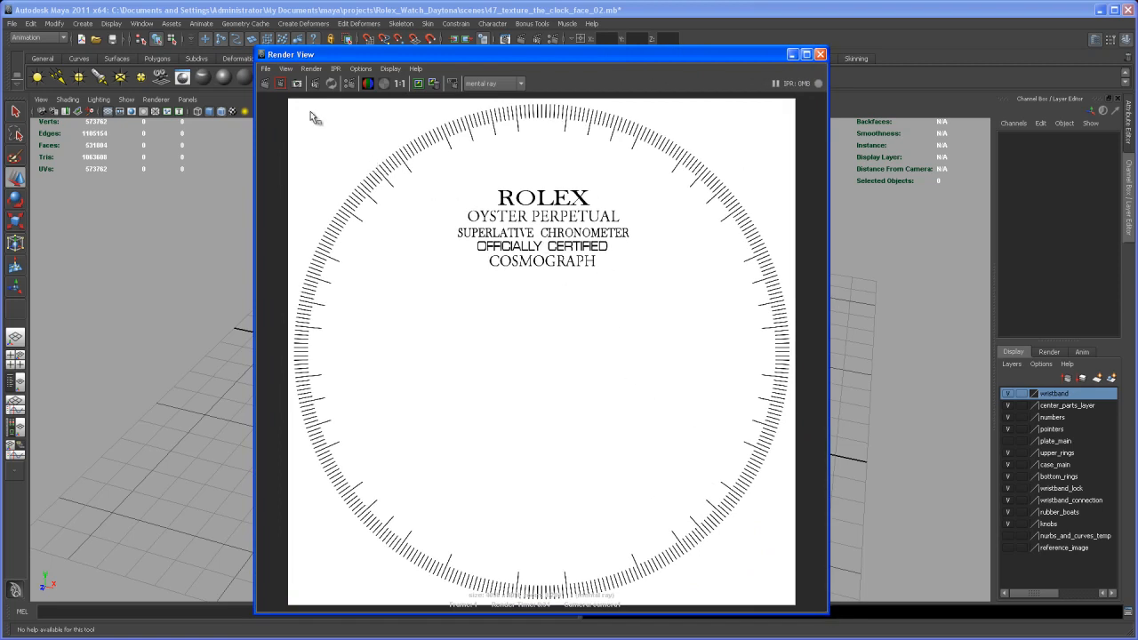
# Save the rendered image as a Targa file named clockface_texture_01 in the project's images folder
pyautogui.click(266, 69)
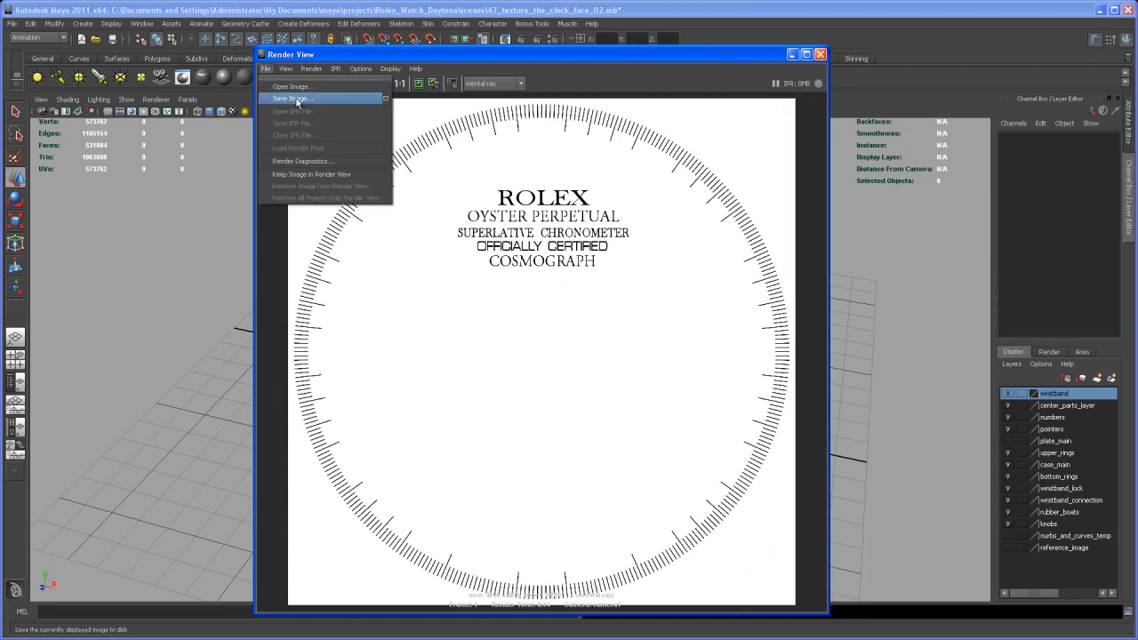
pyautogui.click(309, 99)
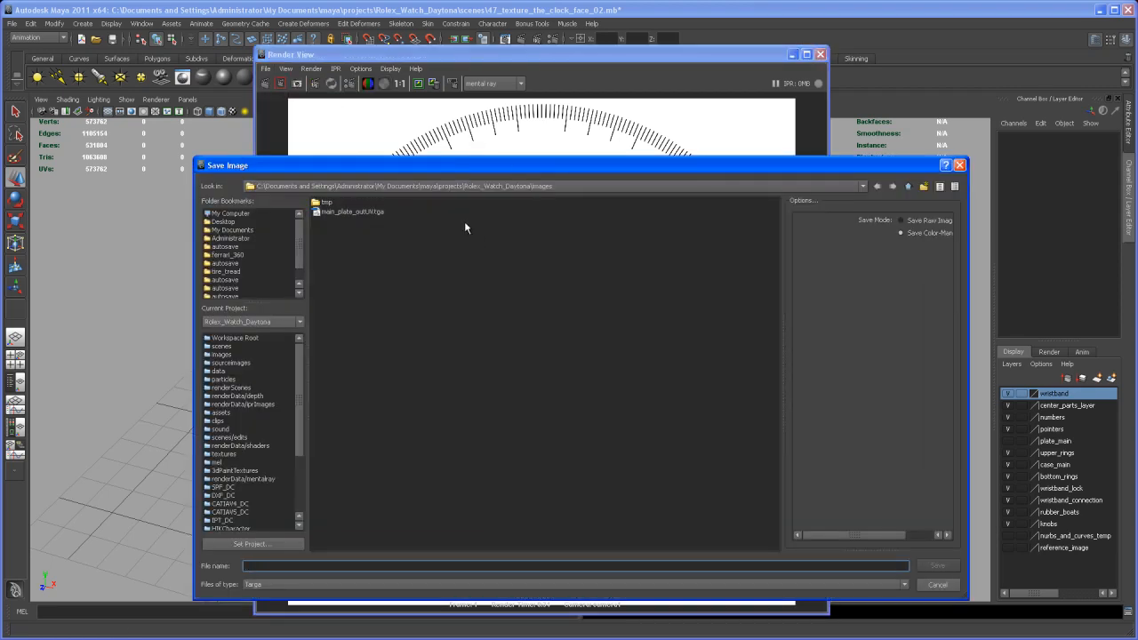
pyautogui.moveTo(464, 169); pyautogui.dragTo(462, 108)
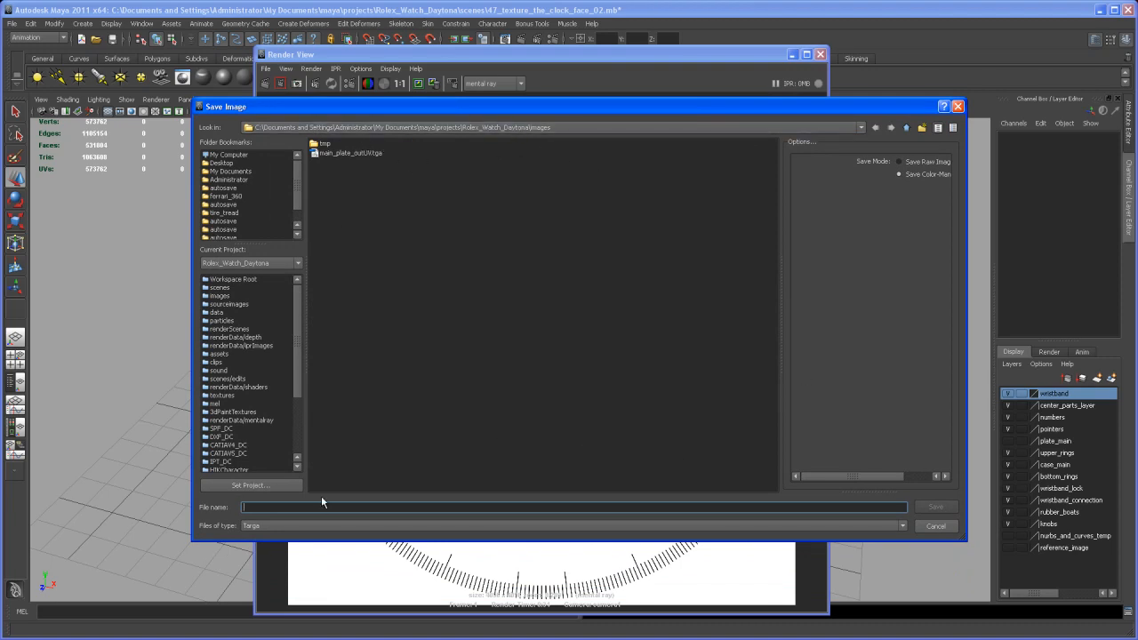
pyautogui.write('dac')
pyautogui.write('k')
pyautogui.write('face_texture_01')
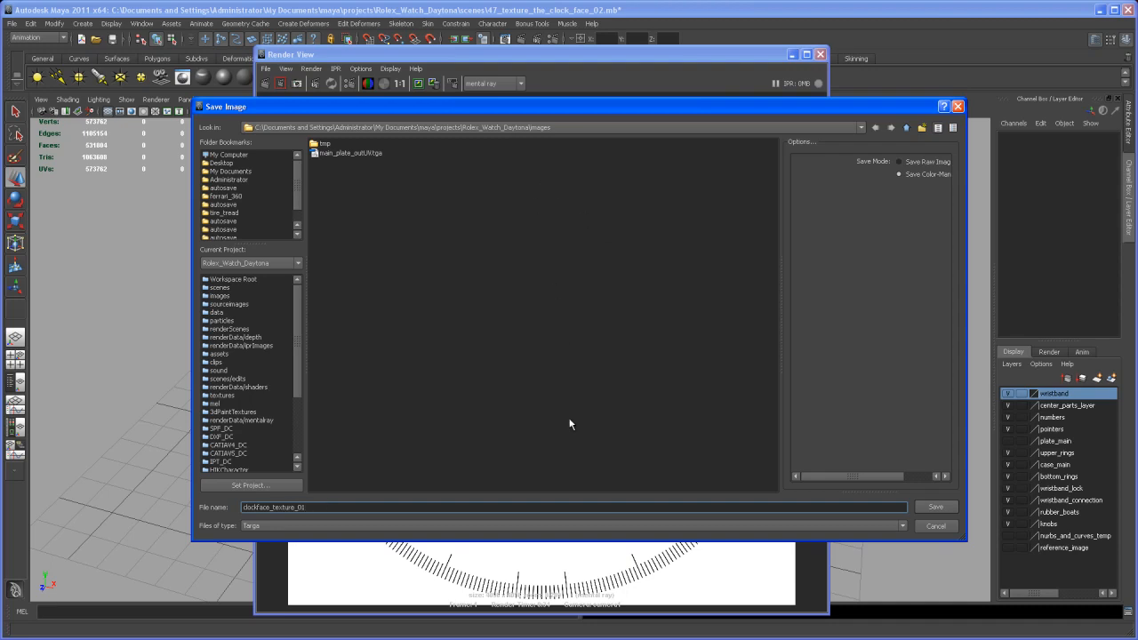
pyautogui.click(940, 510)
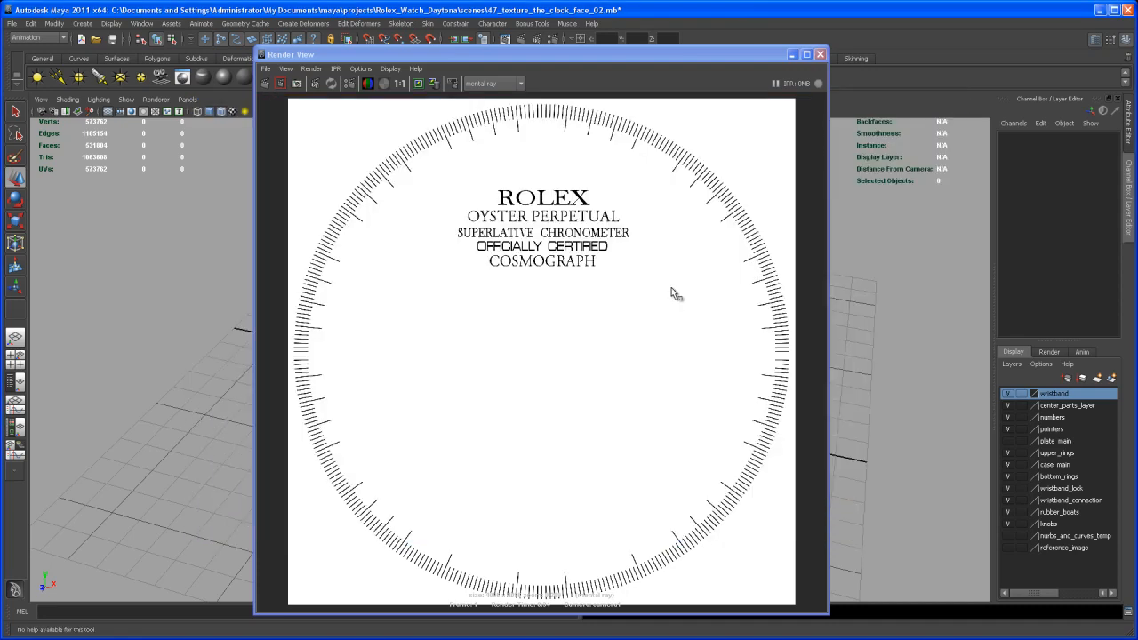
# Close the render window, switch to Photoshop and open the clockface_texture_01 and main_plate_outUV images together
pyautogui.click(819, 54)
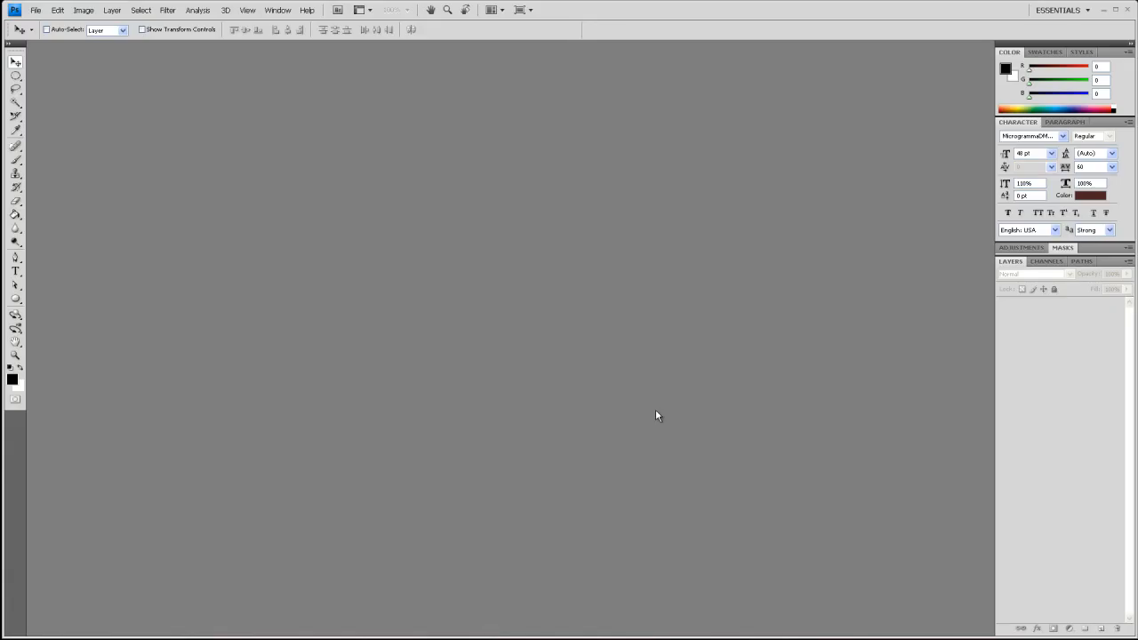
pyautogui.click(35, 9)
pyautogui.click(44, 34)
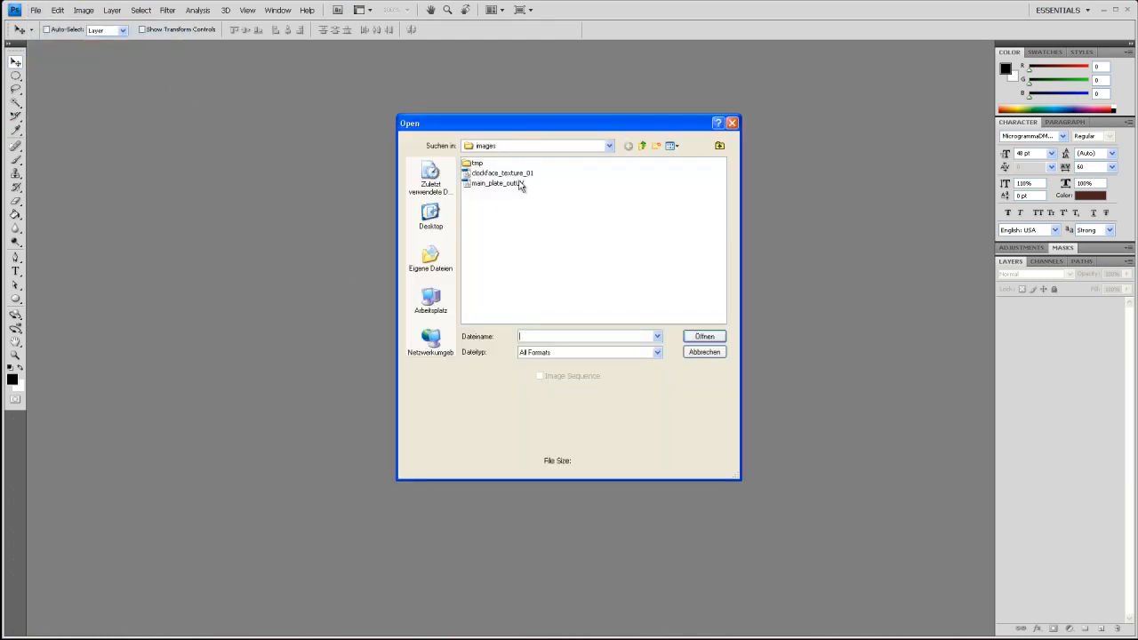
pyautogui.click(512, 185)
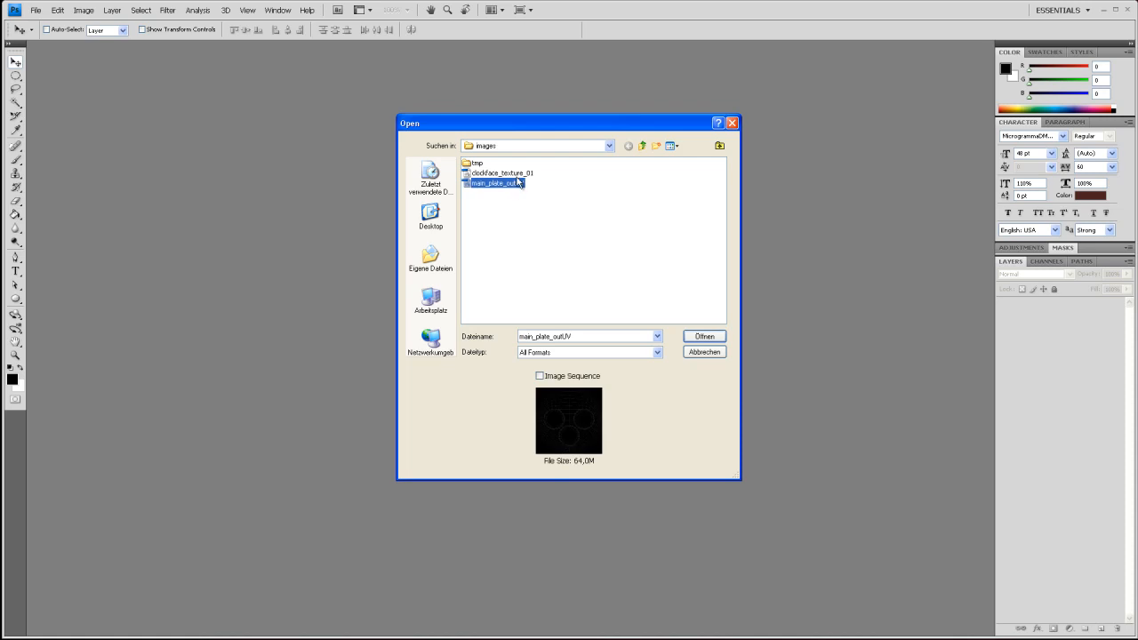
pyautogui.keyDown('ctrl'); pyautogui.click(523, 174); pyautogui.keyUp('ctrl')
pyautogui.click(702, 336)
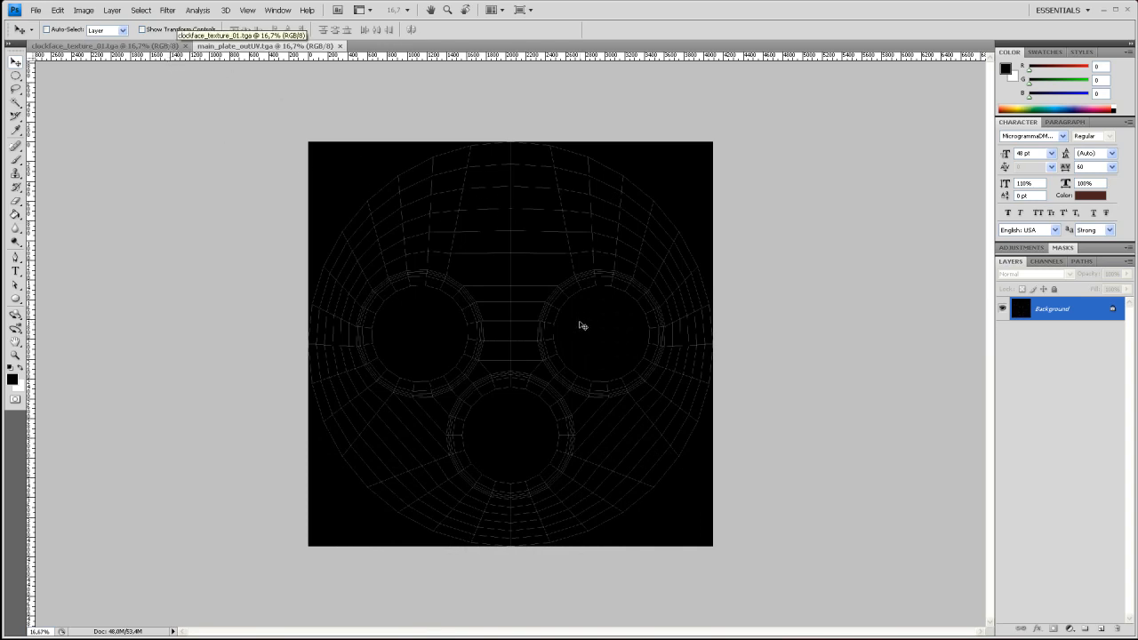
# Copy the whole main_plate_outUV image into clockface_texture_01 as a new layer and lower its opacity to 46%
pyautogui.hotkey('ctrl', 'a')
pyautogui.click(169, 46)
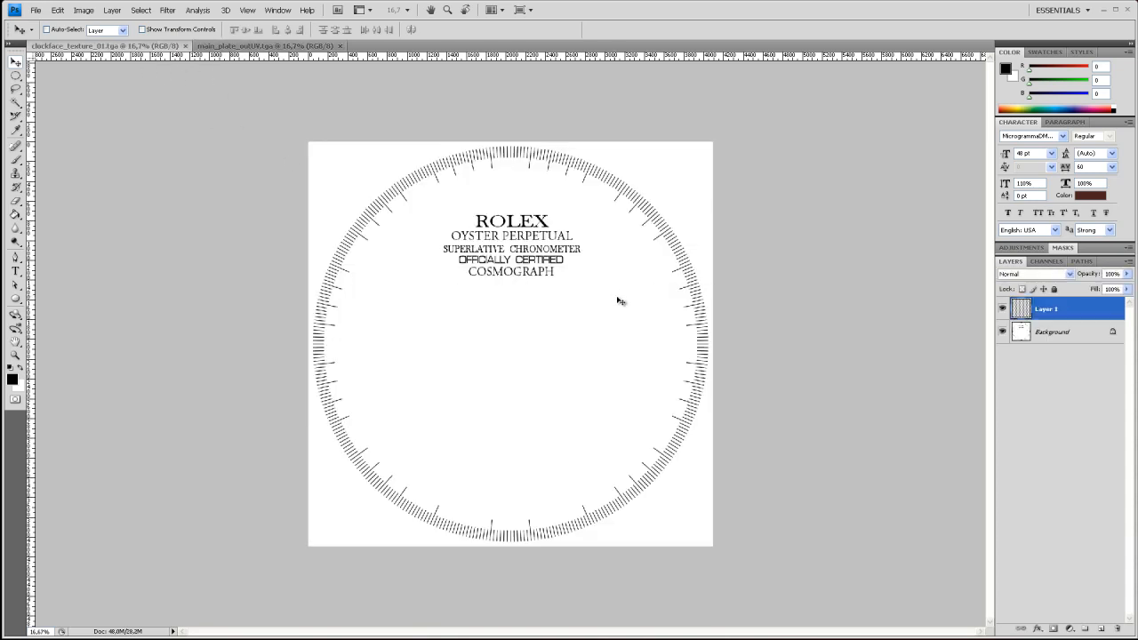
pyautogui.hotkey('ctrl', 'v')
pyautogui.moveTo(1125, 283); pyautogui.dragTo(1095, 290)
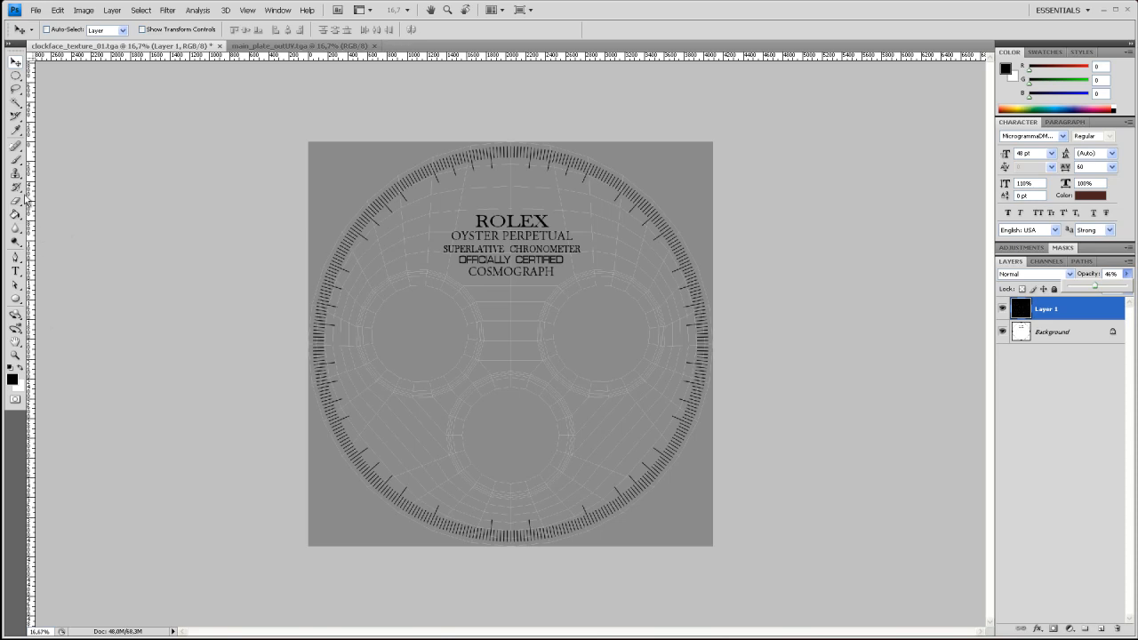
# Choose the Ellipse tool and place a vertical and a horizontal guide crossing at the centre of the dial
pyautogui.click(15, 299)
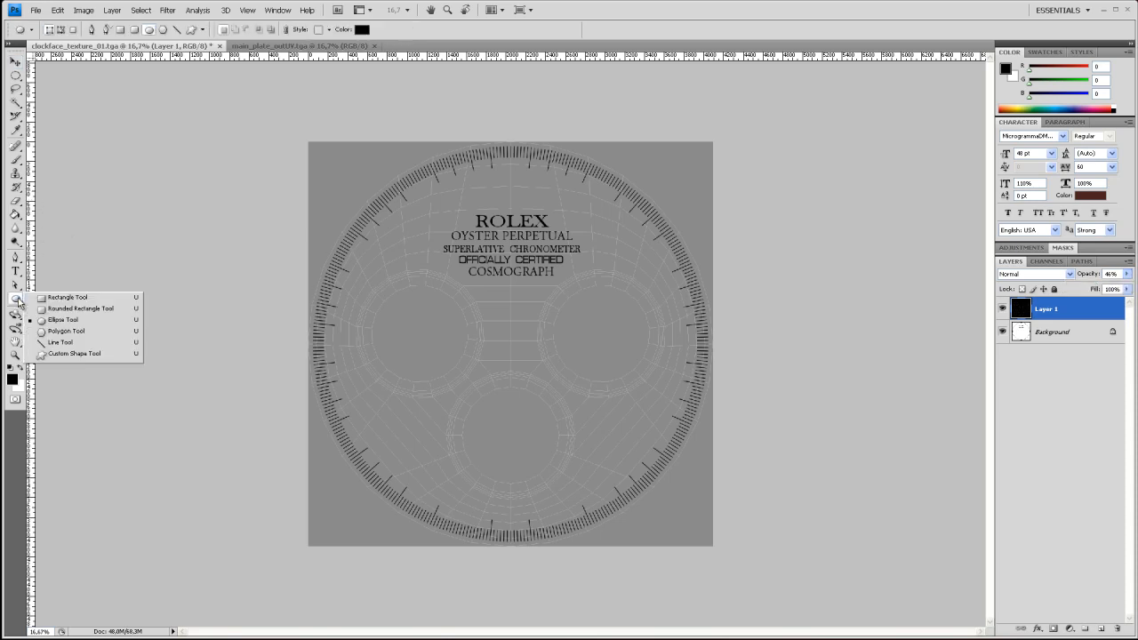
pyautogui.click(62, 320)
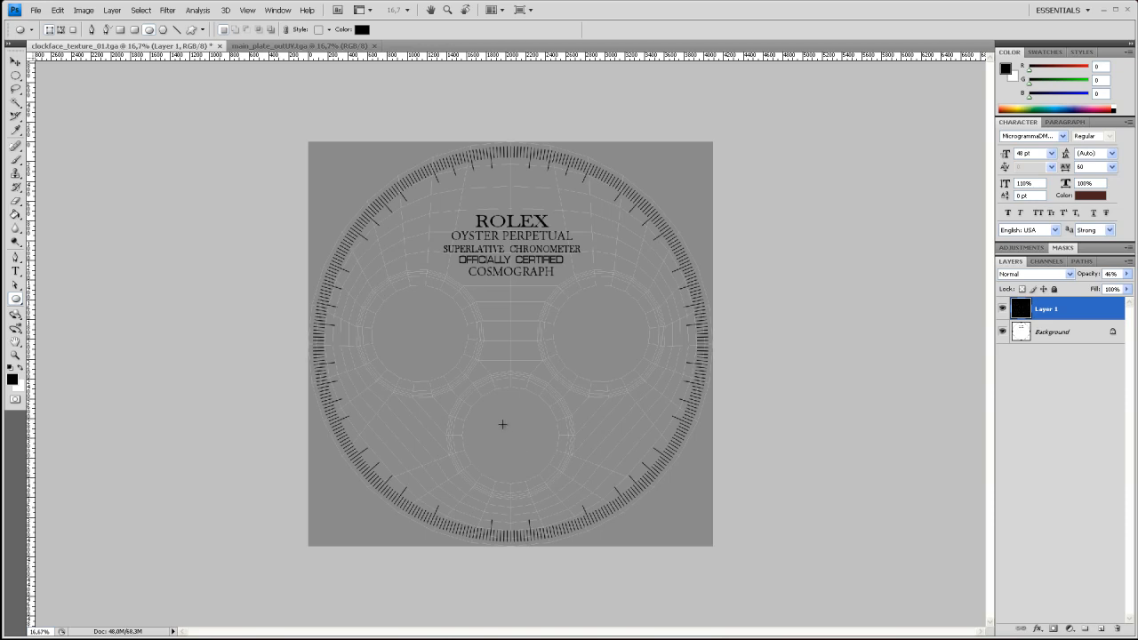
pyautogui.moveTo(33, 327); pyautogui.dragTo(513, 343)
pyautogui.moveTo(560, 58); pyautogui.dragTo(580, 340)
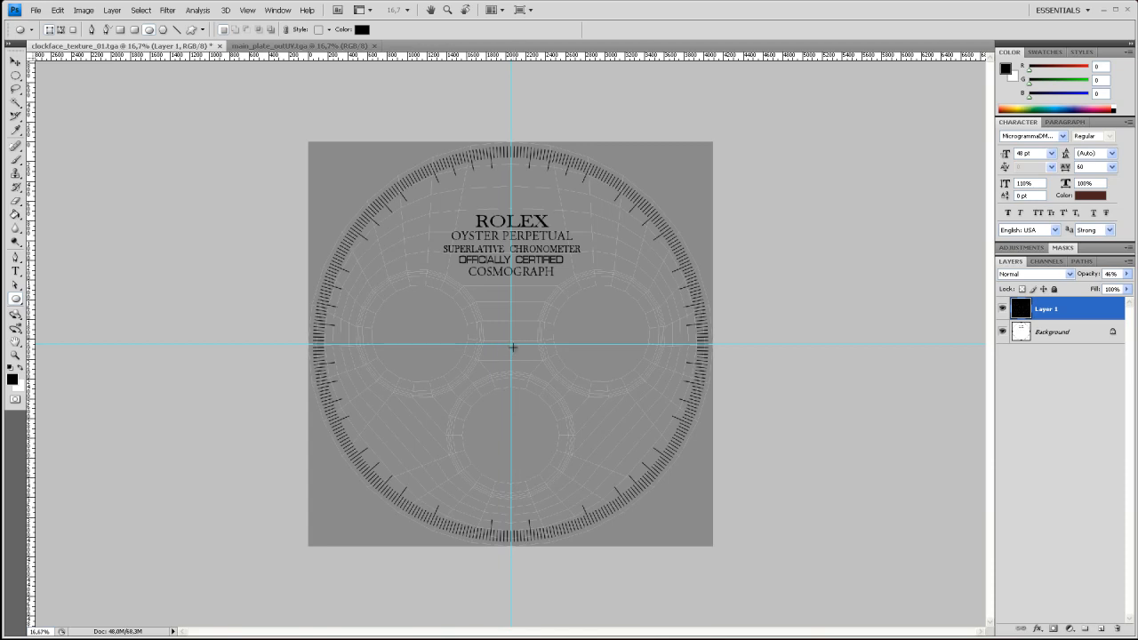
# Draw a circle shape at the guides' crossing and move it onto the inner opening of the lower subdial
pyautogui.moveTo(512, 344)
pyautogui.mouseDown()
pyautogui.moveTo(350, 197)
pyautogui.moveTo(416, 254)
pyautogui.mouseUp()
pyautogui.press('v')
pyautogui.moveTo(472, 305); pyautogui.dragTo(515, 439)
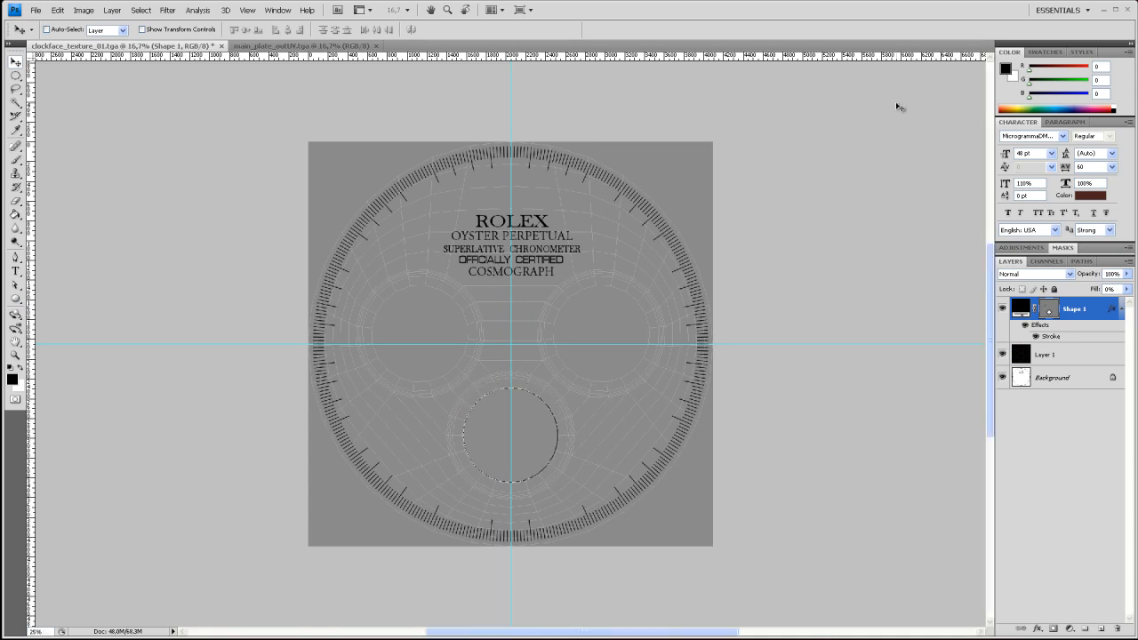
# Scale the circle evenly about its centre to 136% so it matches the lower subdial's outer ring
pyautogui.hotkey('ctrl', '+')
pyautogui.hotkey('ctrl', '+')
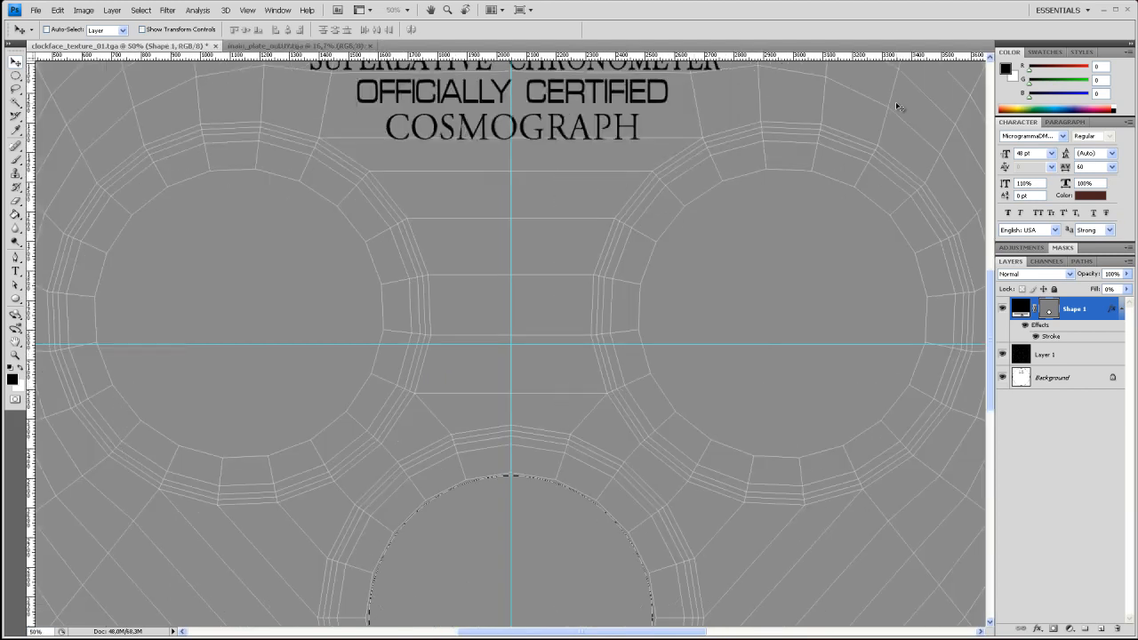
pyautogui.moveTo(590, 546); pyautogui.dragTo(589, 275)
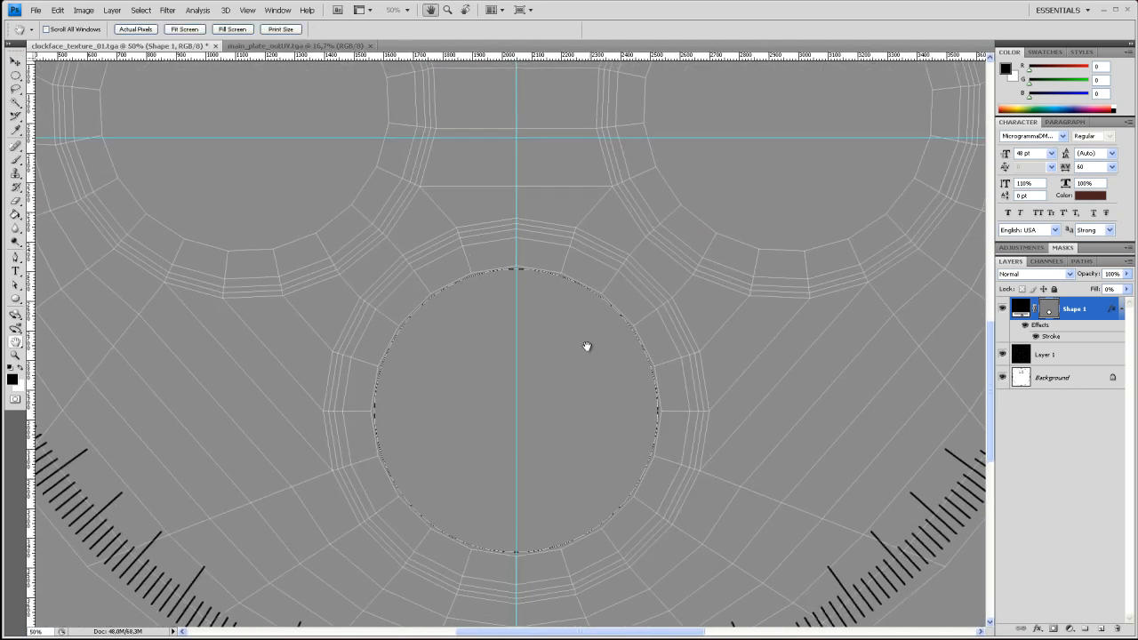
pyautogui.hotkey('ctrl', 't')
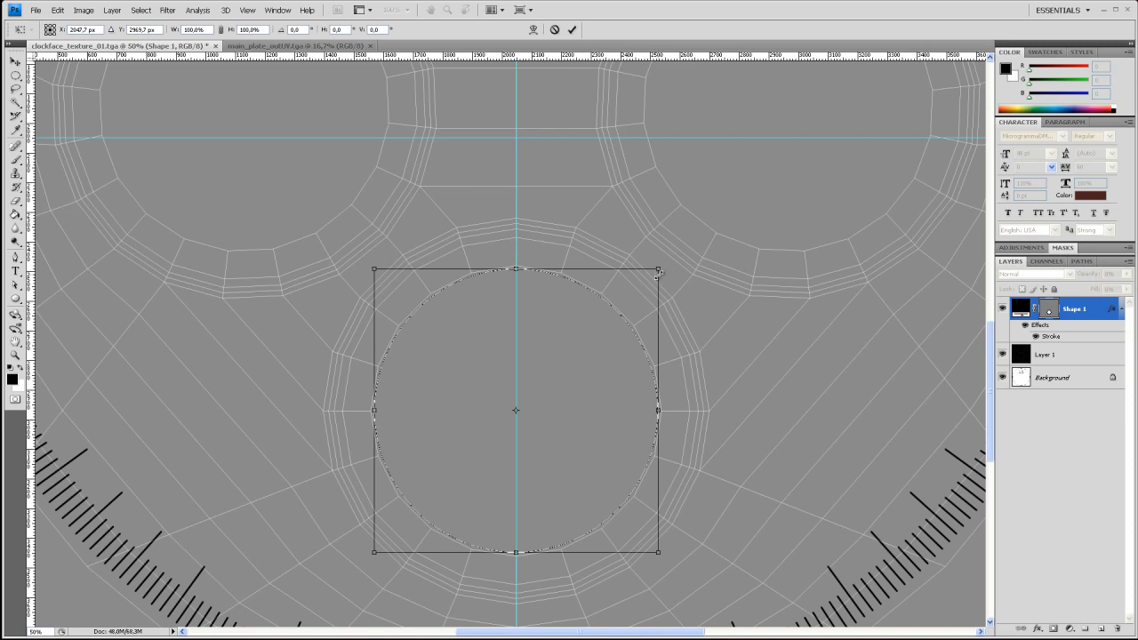
pyautogui.keyDown('alt'); pyautogui.keyDown('shift'); pyautogui.moveTo(660, 267); pyautogui.dragTo(708, 218); pyautogui.keyUp('shift'); pyautogui.keyUp('alt')
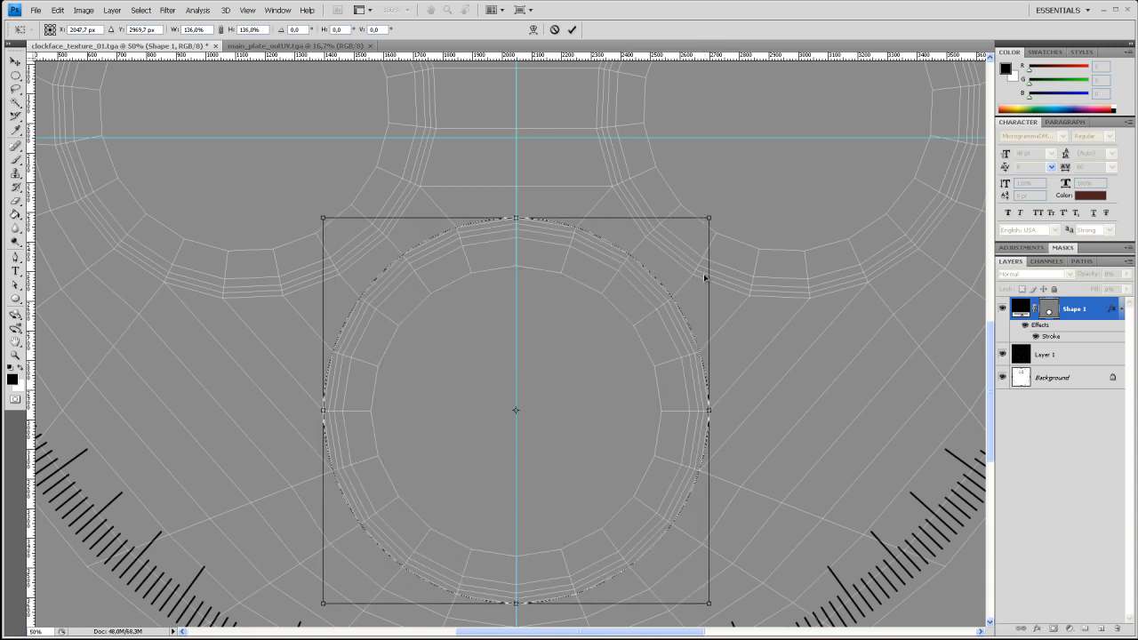
pyautogui.press('Return')
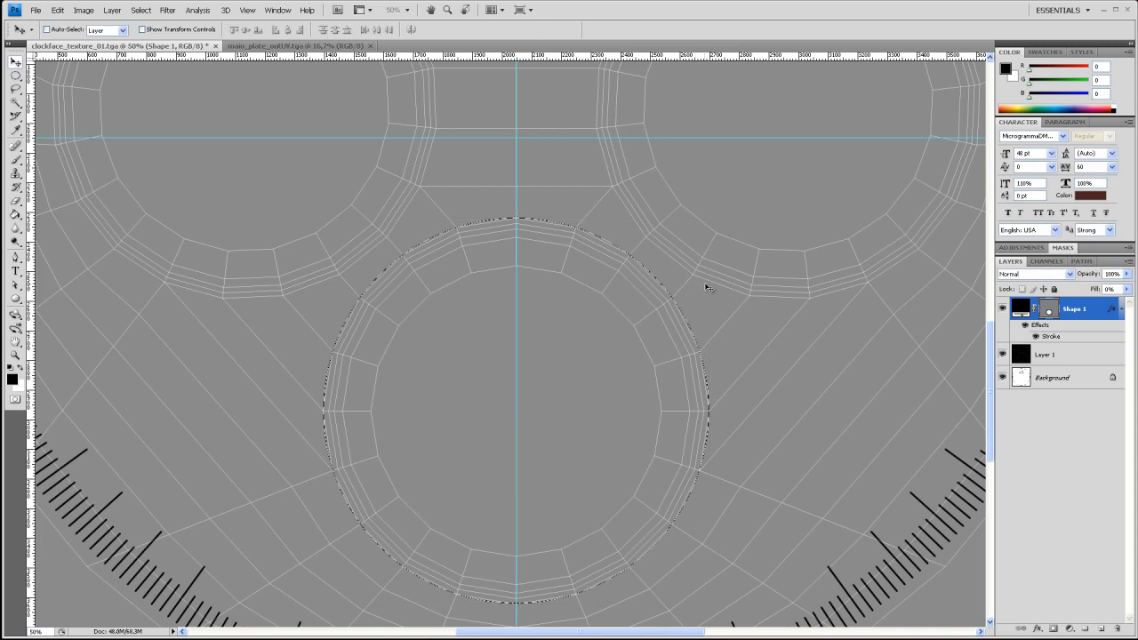
# Add the text DAYTONA along the circle's path, keep its dark brown colour, and centre it on the vertical guide
pyautogui.click(15, 271)
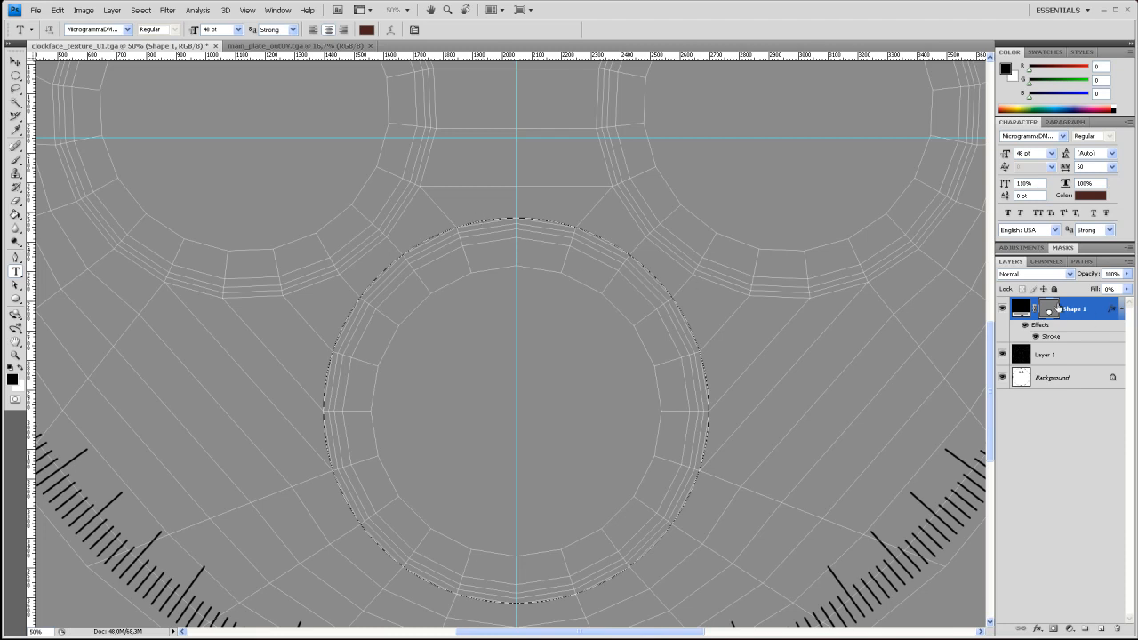
pyautogui.click(464, 222)
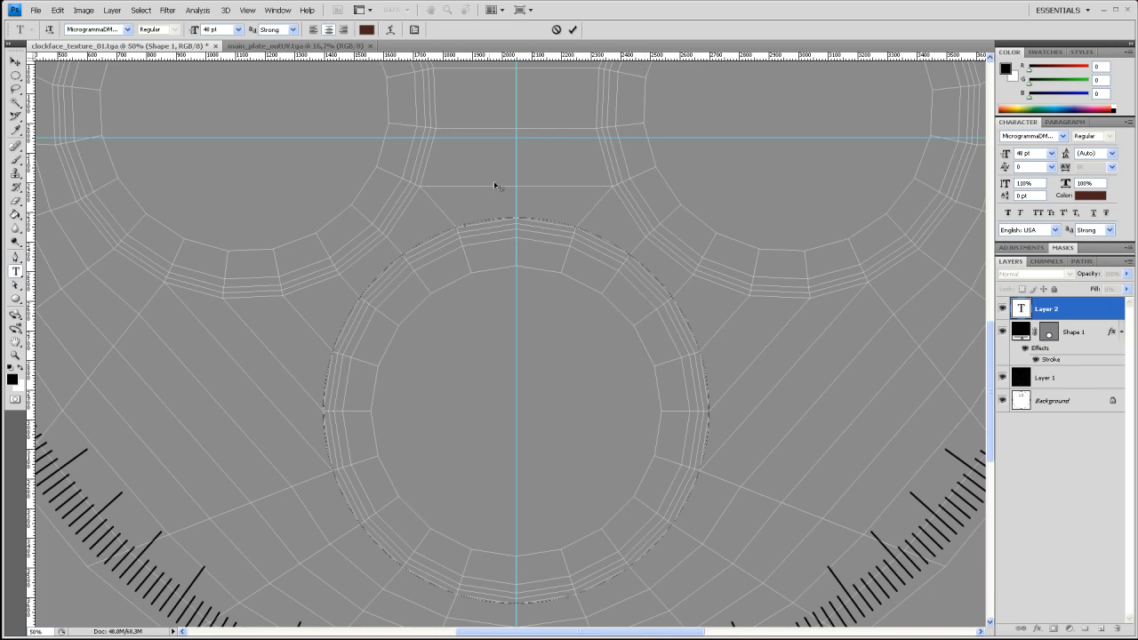
pyautogui.write('DAYTONA')
pyautogui.click(1090, 197)
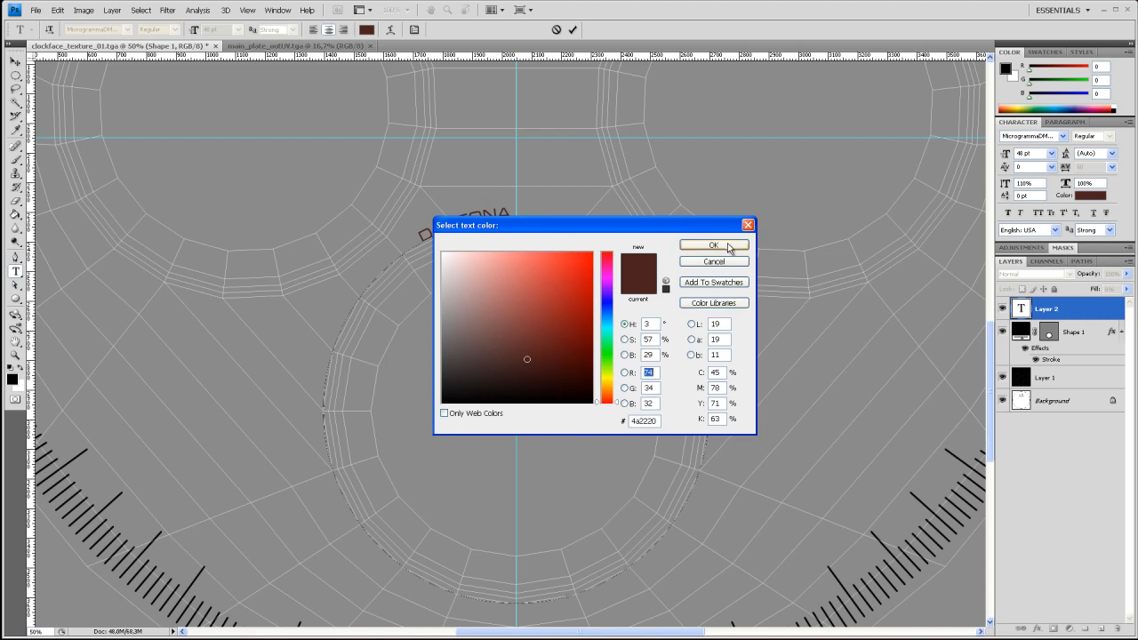
pyautogui.click(725, 247)
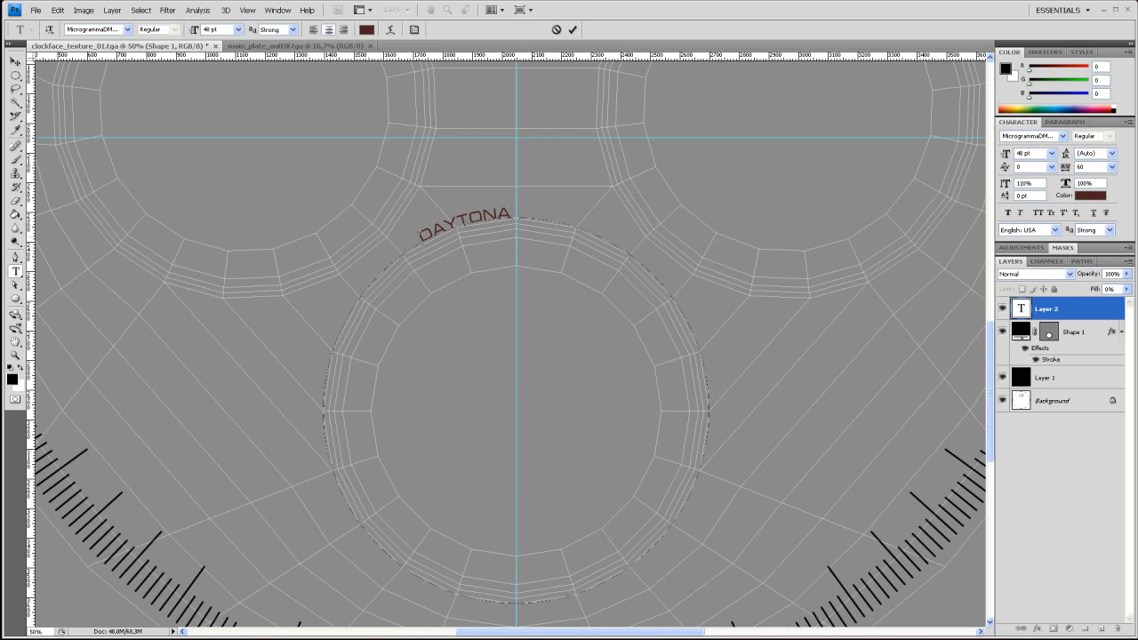
pyautogui.keyDown('ctrl'); pyautogui.moveTo(424, 234); pyautogui.dragTo(475, 300); pyautogui.keyUp('ctrl')
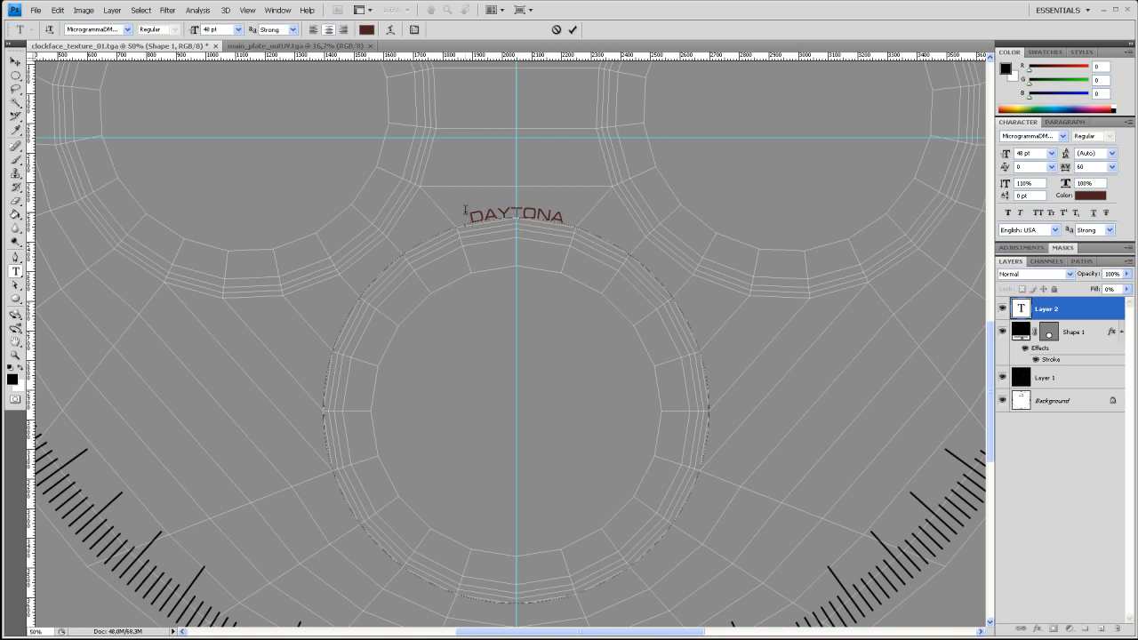
# Set the DAYTONA text size to 72 pt and commit the text layer
pyautogui.moveTo(470, 217); pyautogui.dragTo(566, 217)
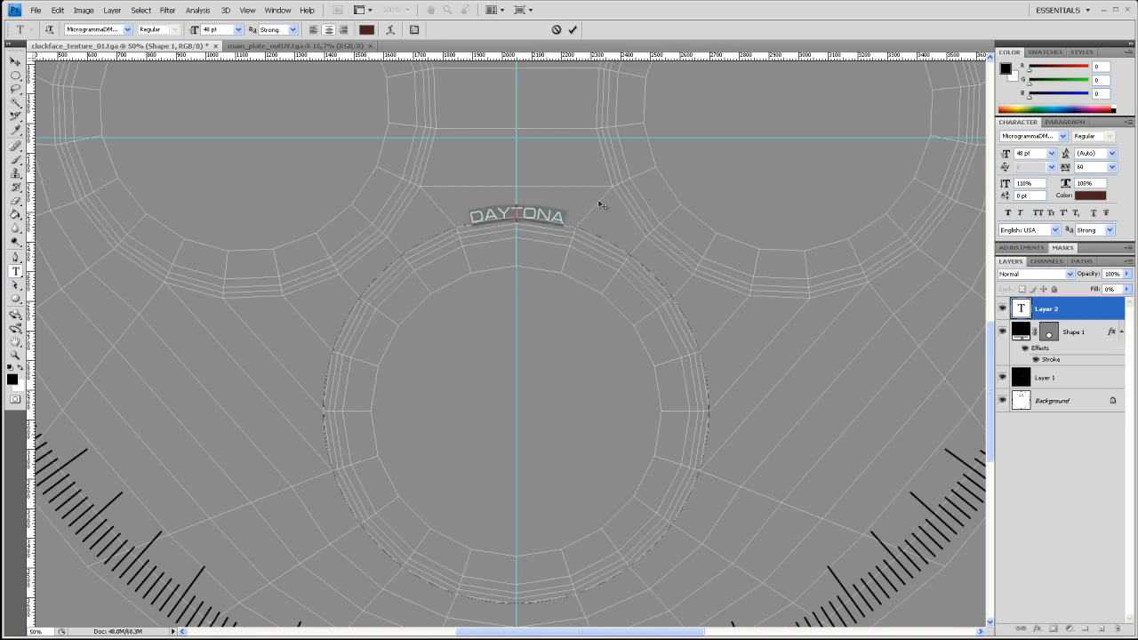
pyautogui.click(1053, 154)
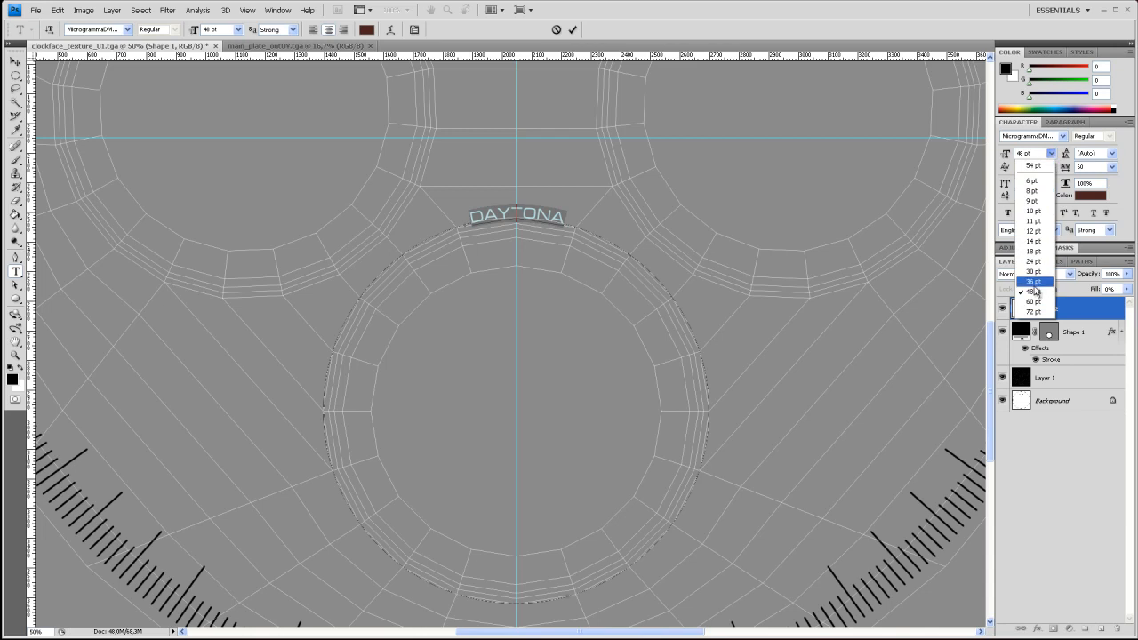
pyautogui.click(1034, 312)
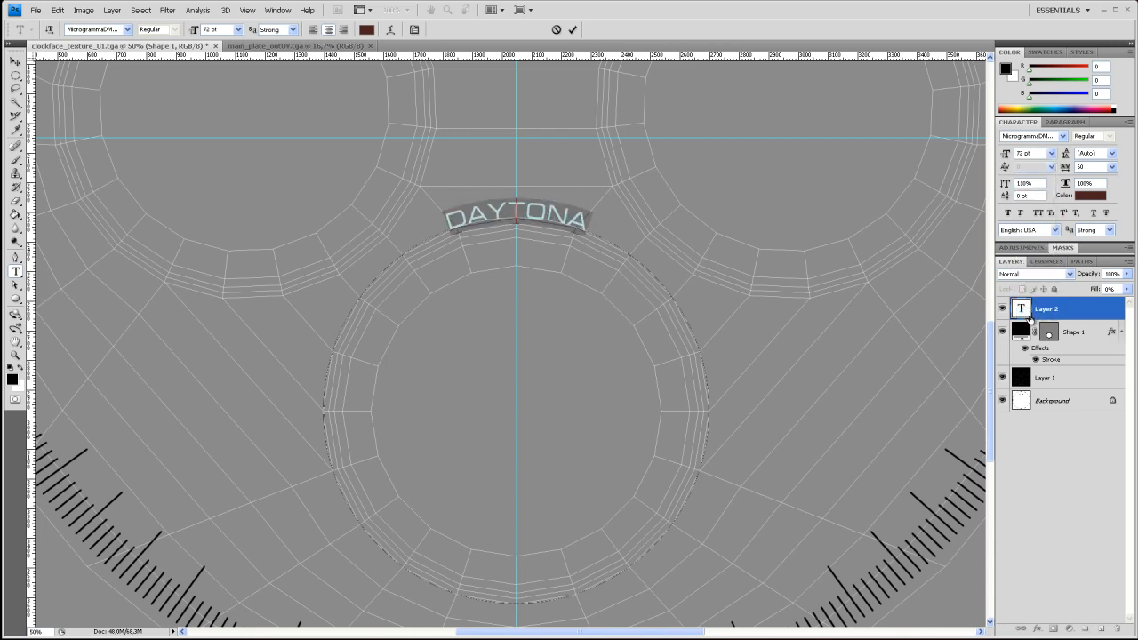
pyautogui.click(592, 230)
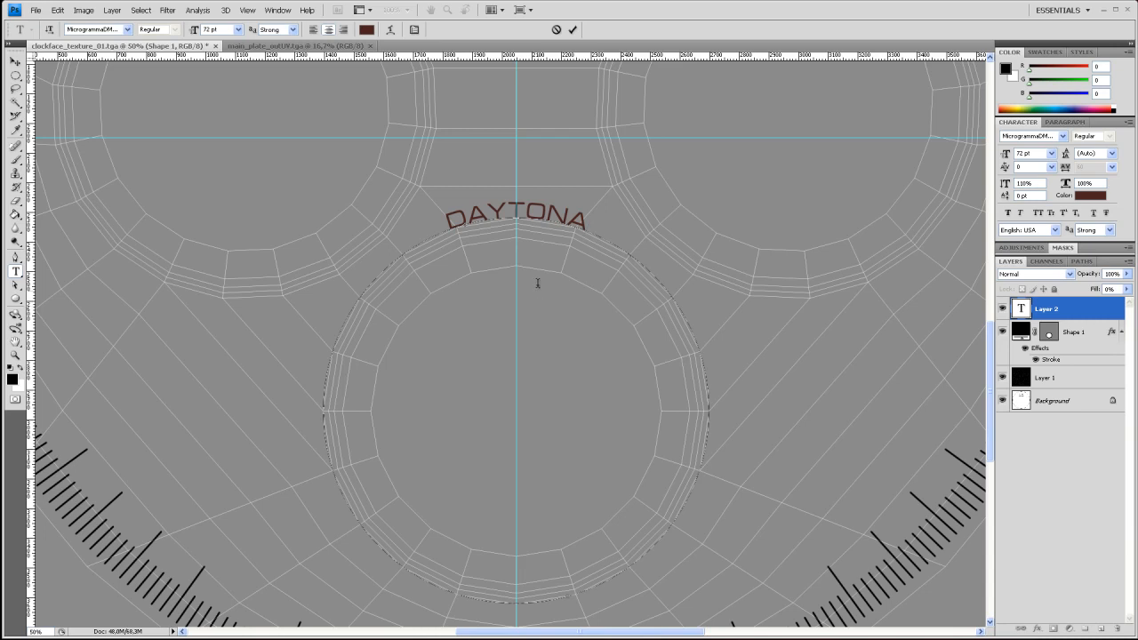
pyautogui.click(16, 62)
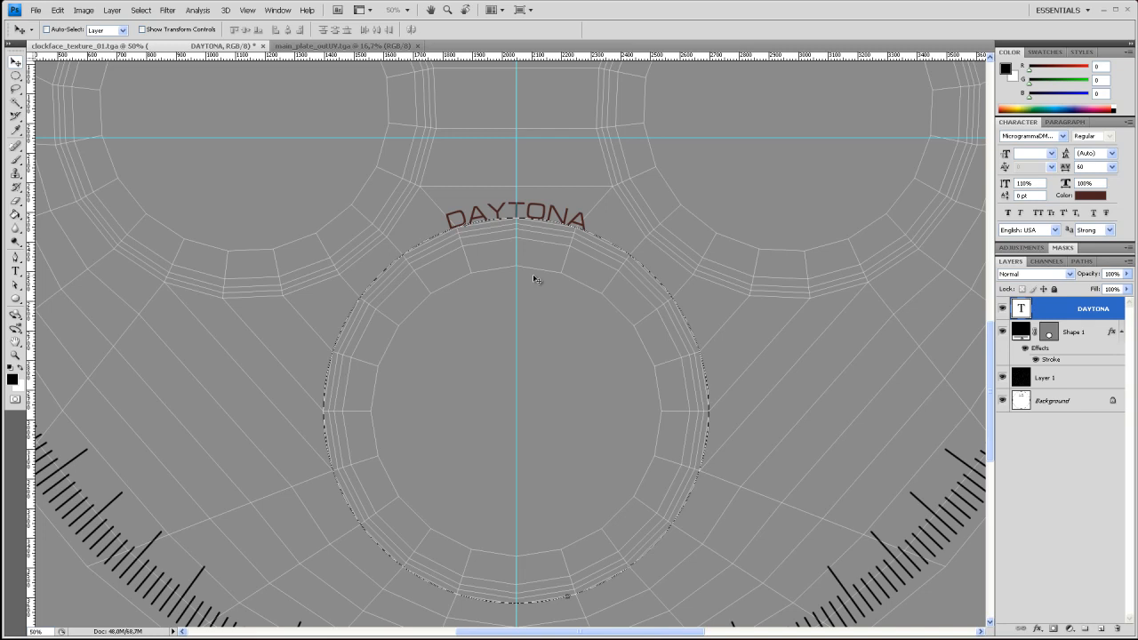
# Nudge the curved DAYTONA text slightly upward so it sits just clear of the lower subdial's outer ring
pyautogui.press('Up')
pyautogui.press('Up')
pyautogui.press('Up')
pyautogui.press('Up')
pyautogui.press('Up')
pyautogui.press('Up')
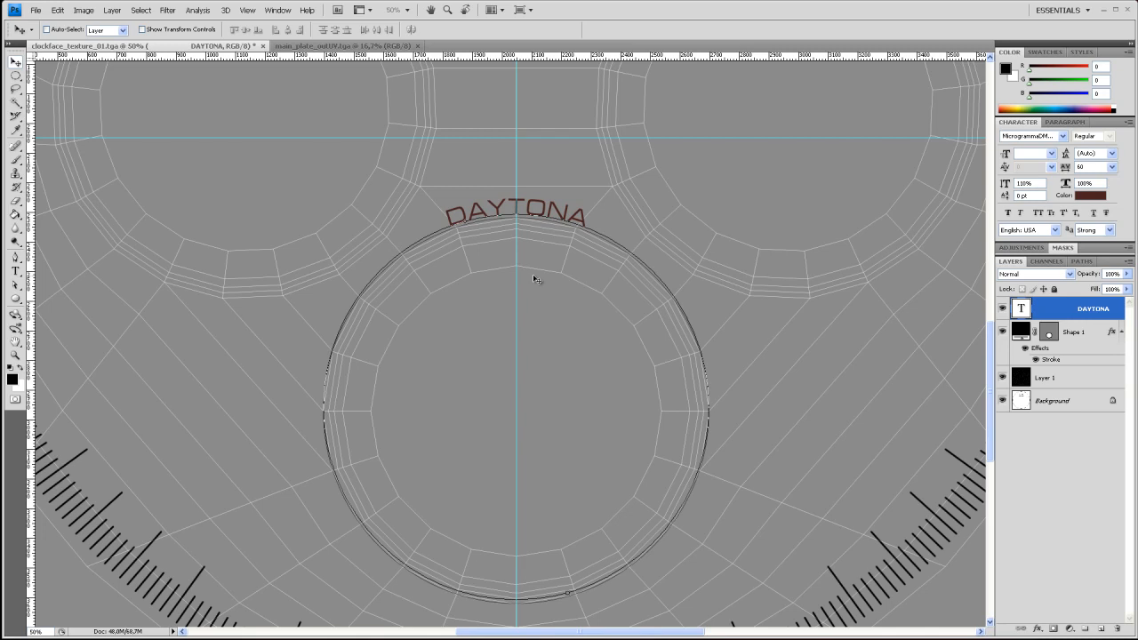
pyautogui.press('Down')
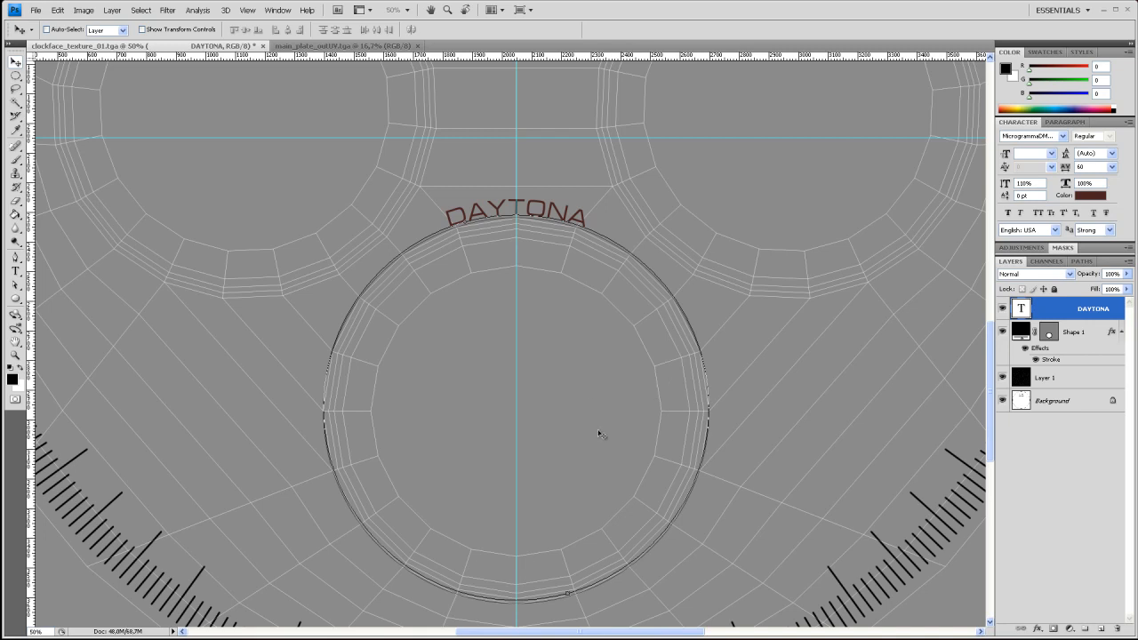
# Change the DAYTONA text colour to black (000000)
pyautogui.press('h')
pyautogui.scroll(-5, 596, 477)
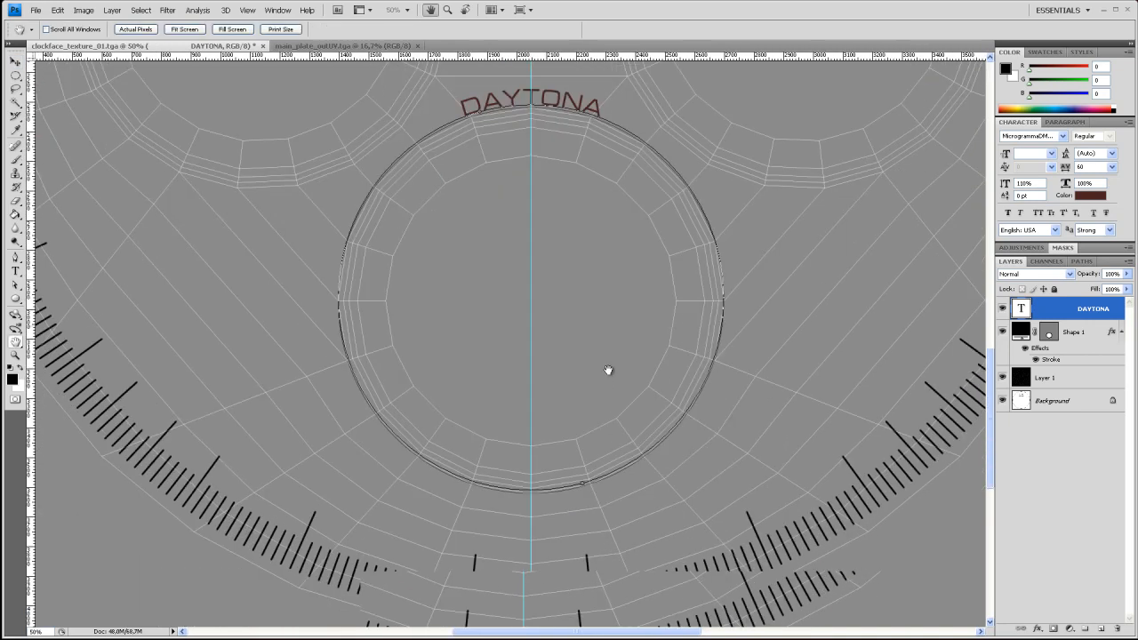
pyautogui.scroll(-1, 609, 485)
pyautogui.press('v')
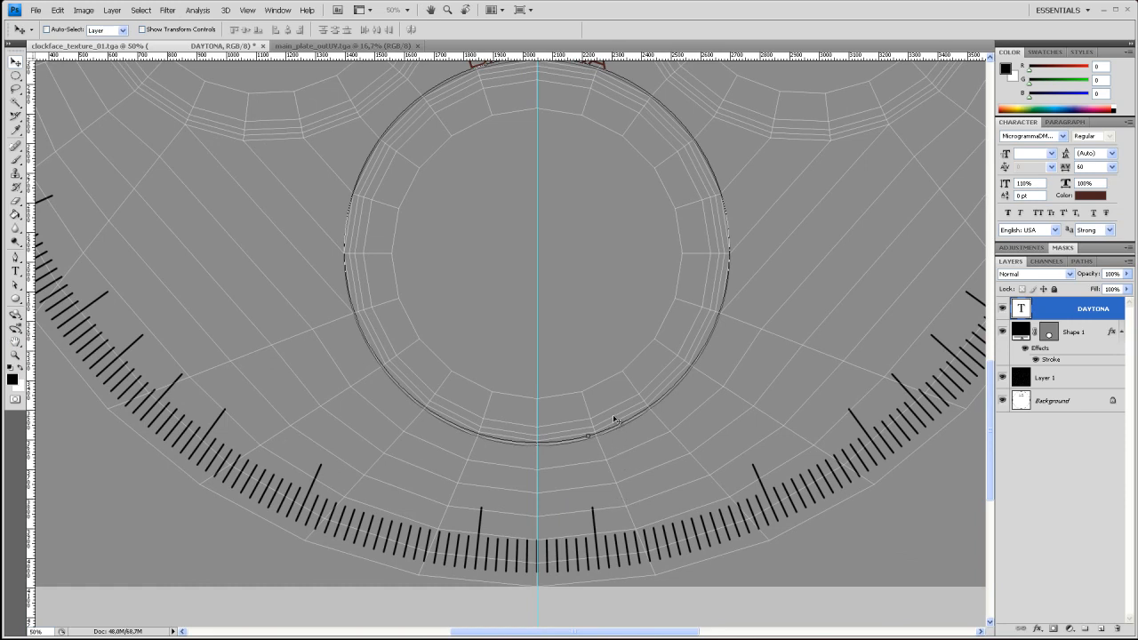
pyautogui.click(16, 272)
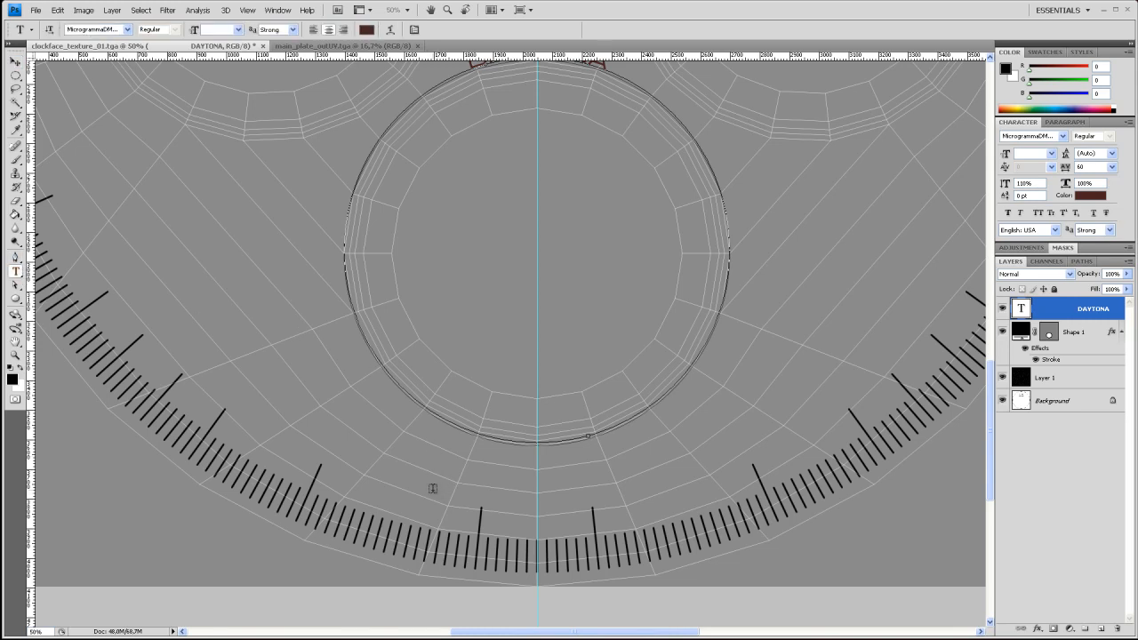
pyautogui.click(1090, 196)
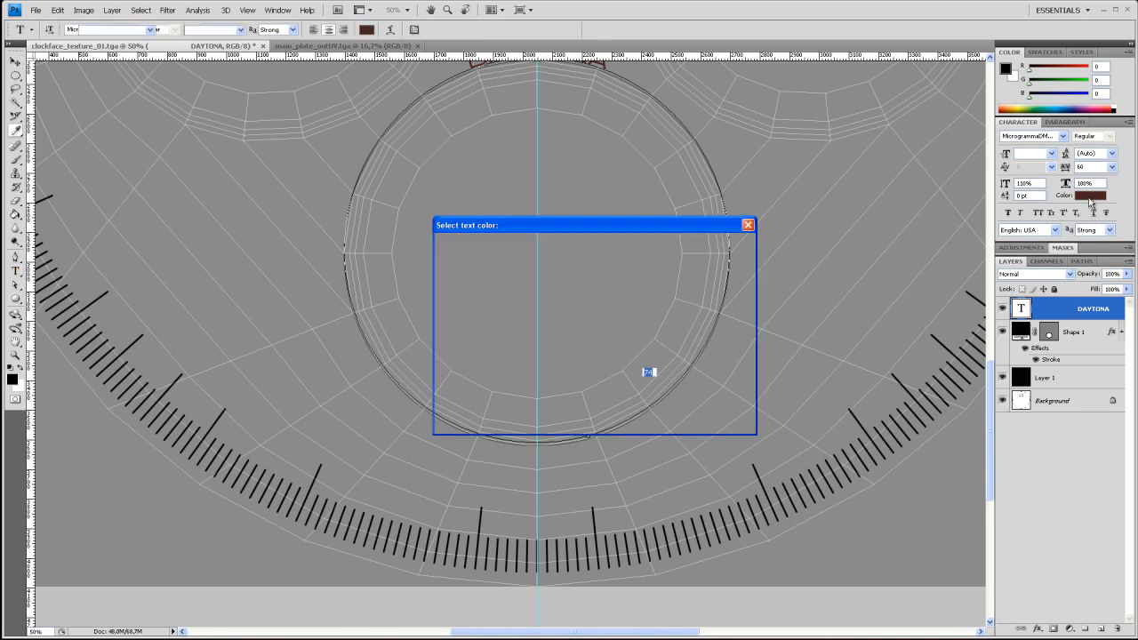
pyautogui.moveTo(504, 391); pyautogui.dragTo(415, 417)
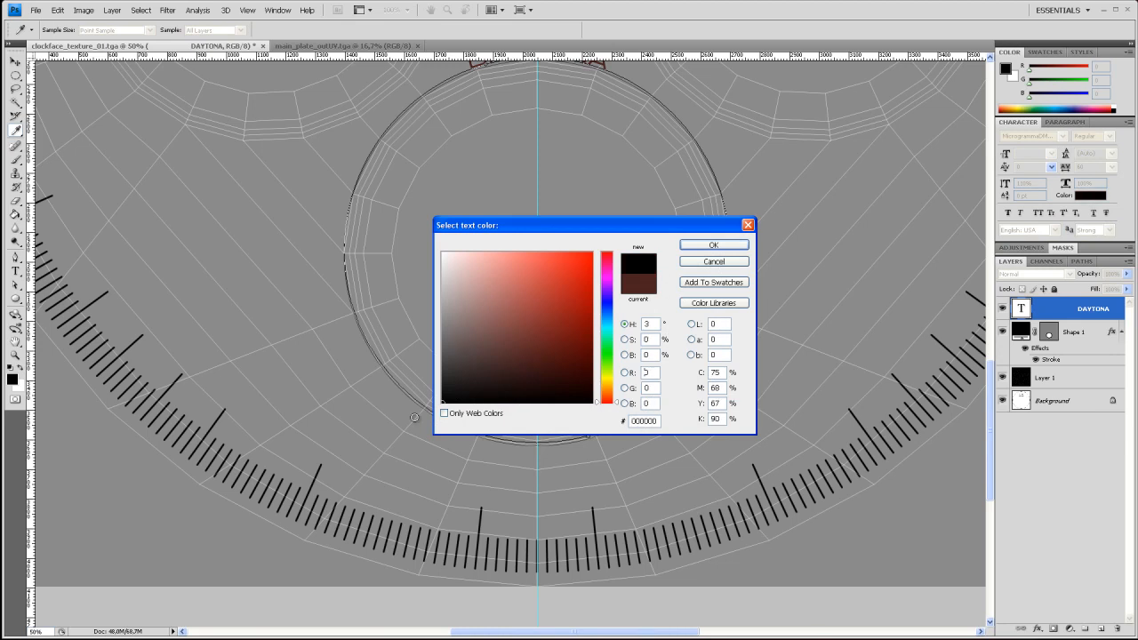
pyautogui.click(714, 245)
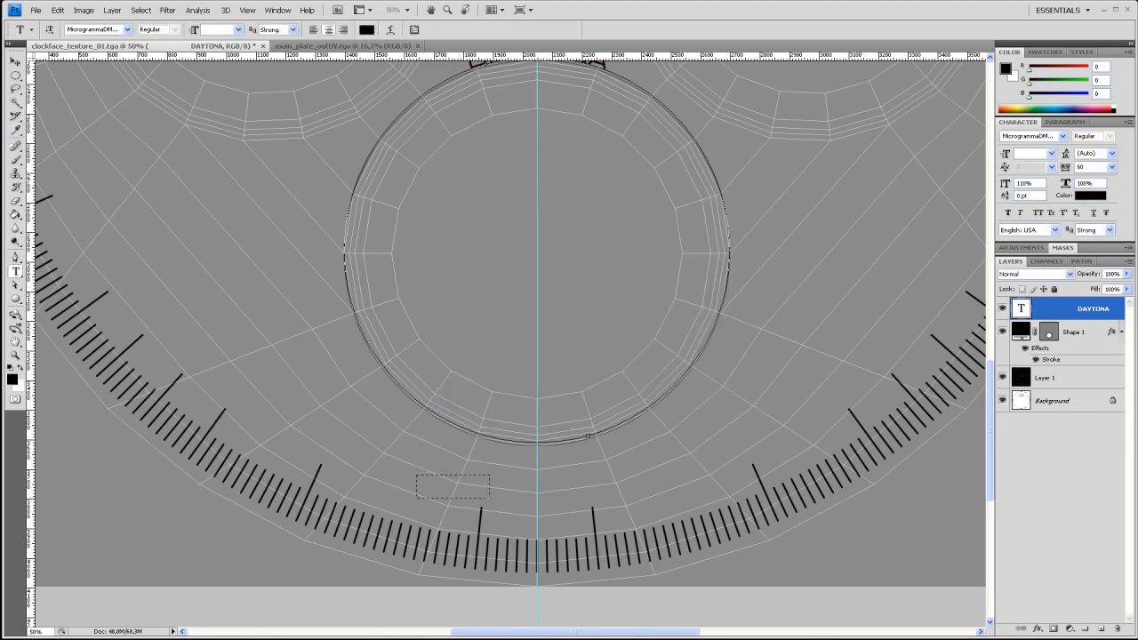
# Add a SWISS text box beneath the lower subdial, just left of the vertical guide, with the text size at 36 pt
pyautogui.moveTo(517, 500); pyautogui.dragTo(524, 504)
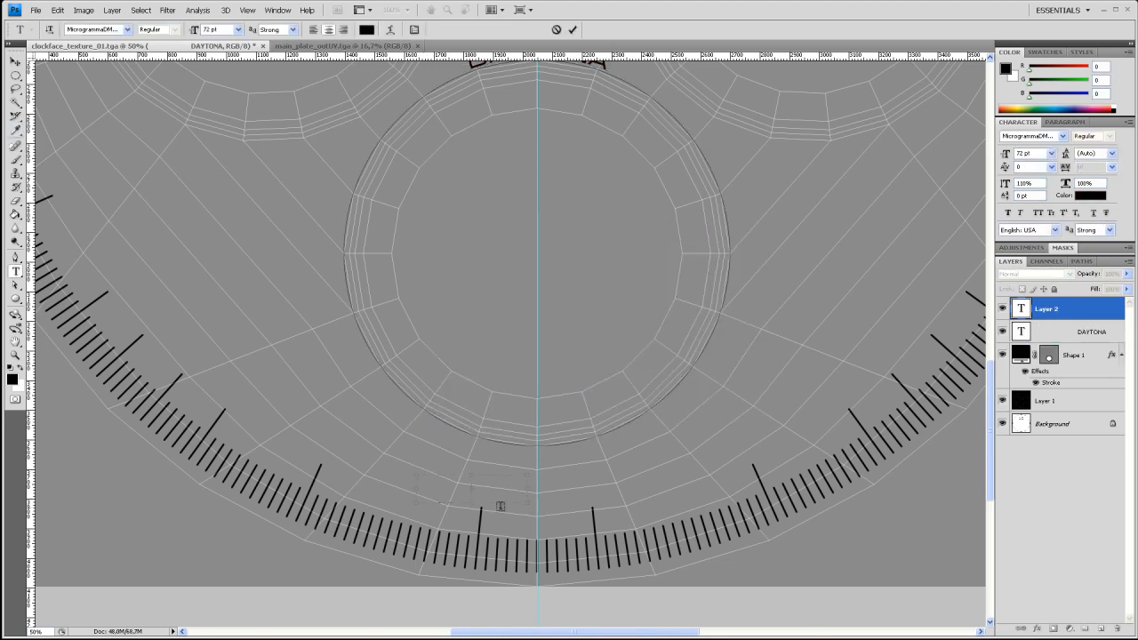
pyautogui.write('SWISS')
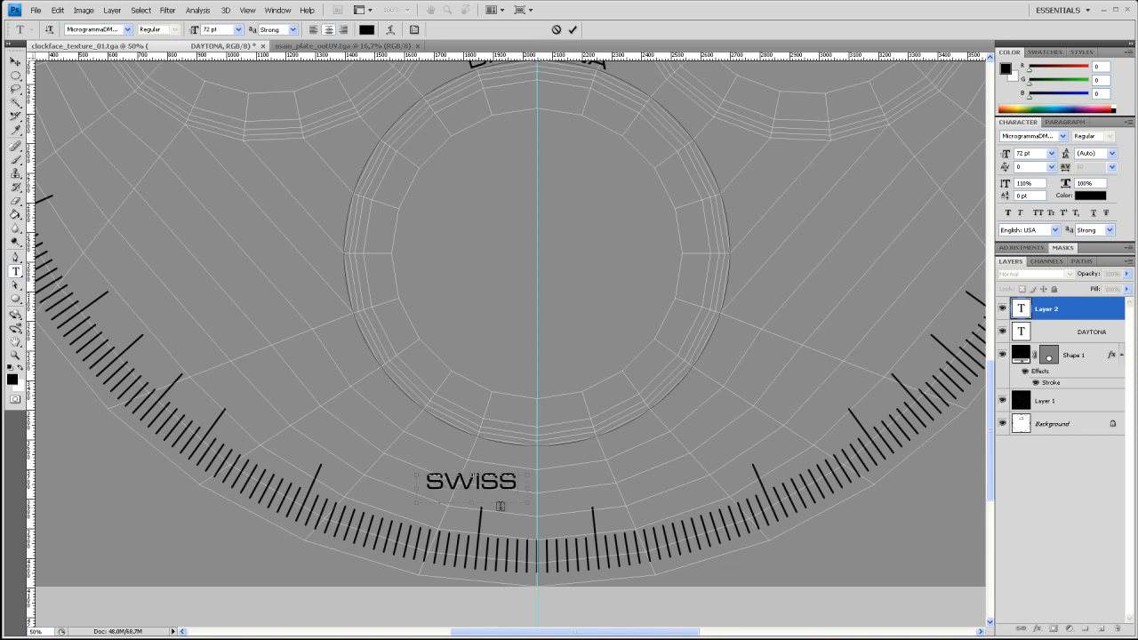
pyautogui.click(1052, 154)
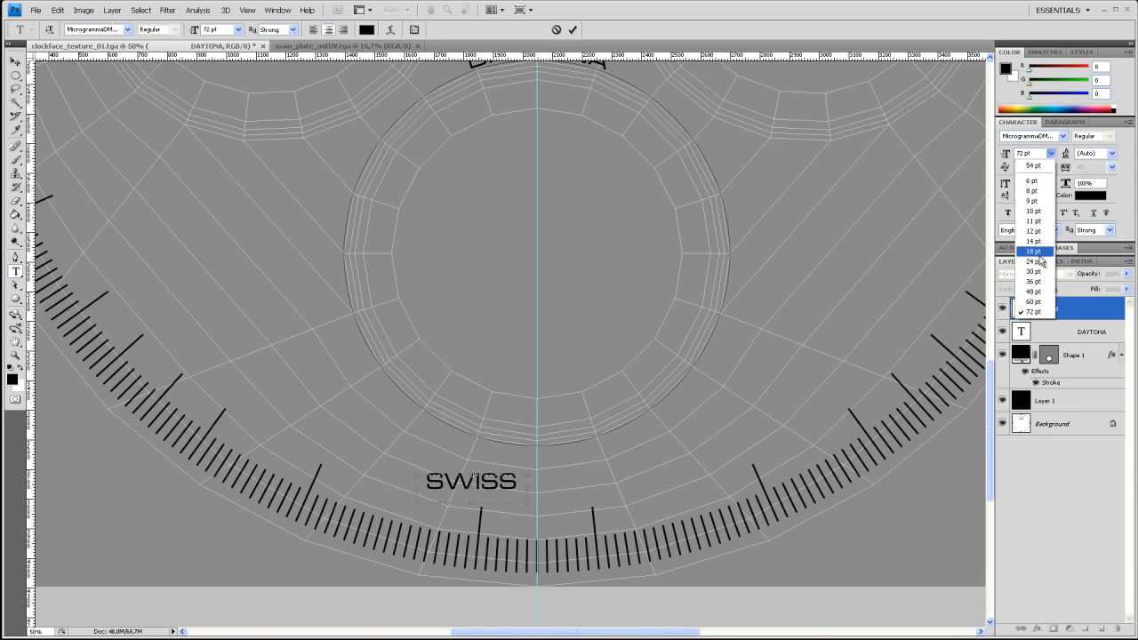
pyautogui.click(1034, 282)
pyautogui.moveTo(517, 482); pyautogui.dragTo(425, 482)
pyautogui.click(1051, 153)
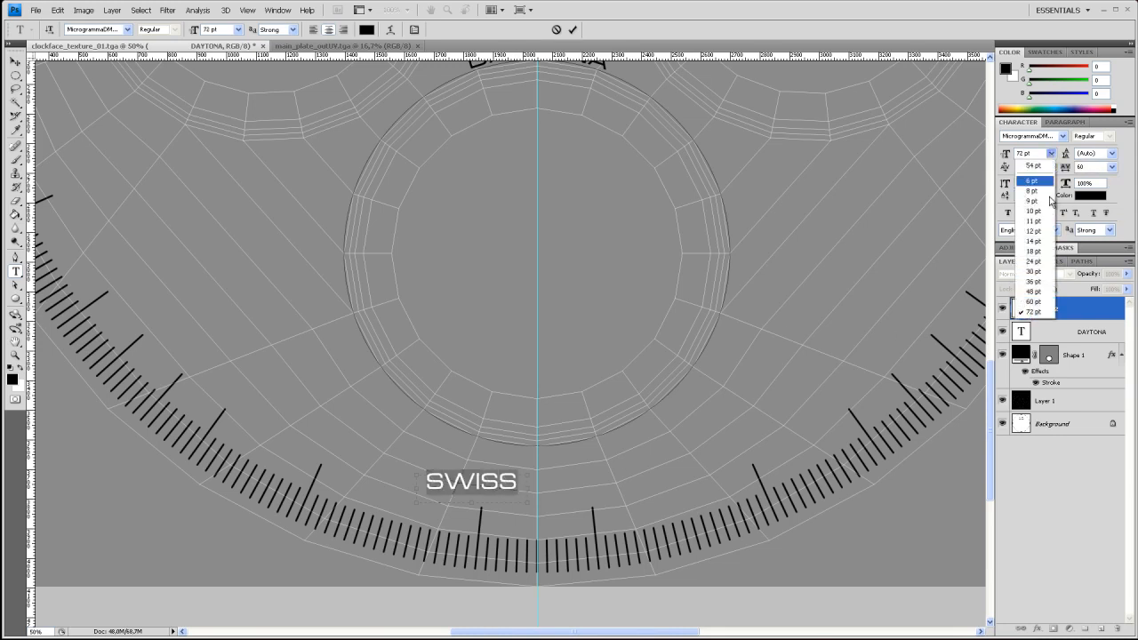
pyautogui.click(1045, 279)
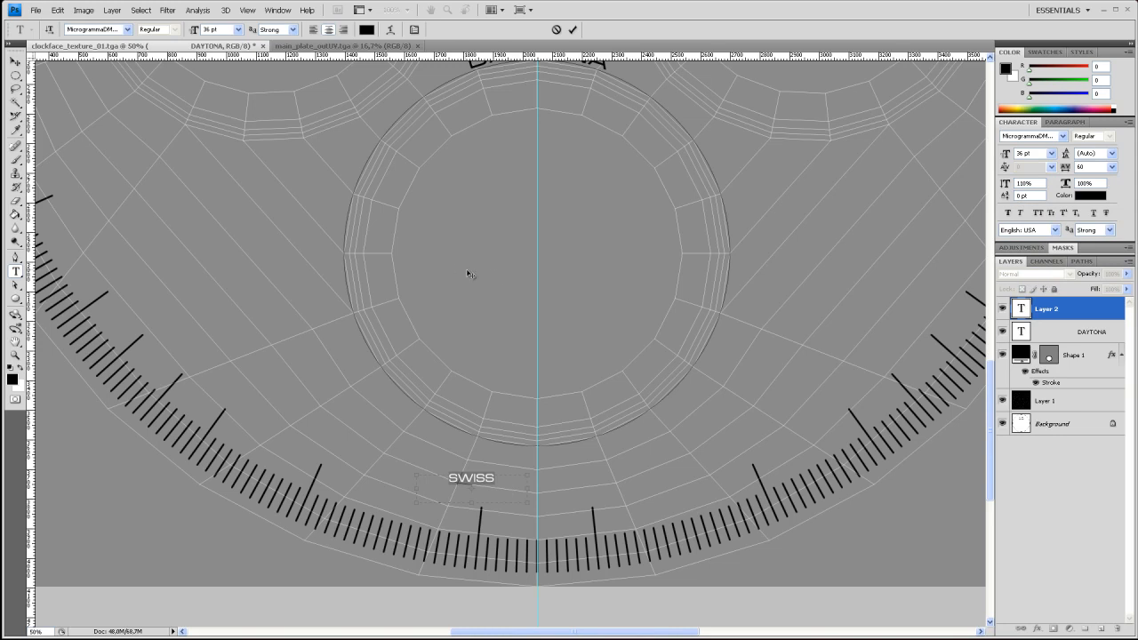
# Move SWISS beside the long tick left of the vertical guide and rotate it about 10.9° clockwise to follow the dial's curve
pyautogui.click(15, 60)
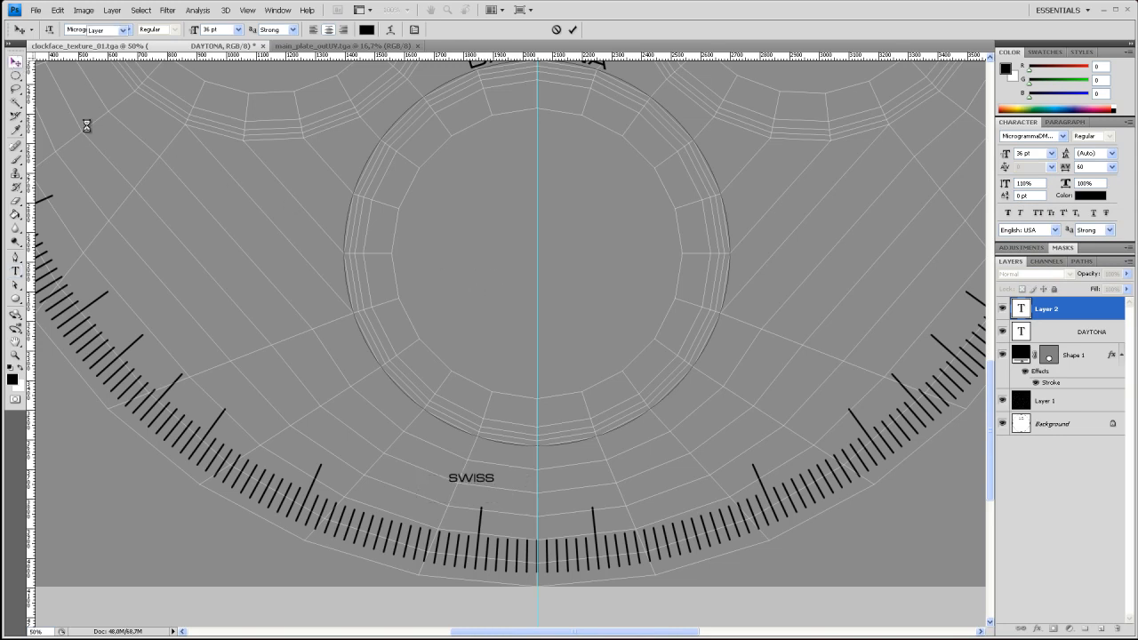
pyautogui.moveTo(485, 481); pyautogui.dragTo(464, 512)
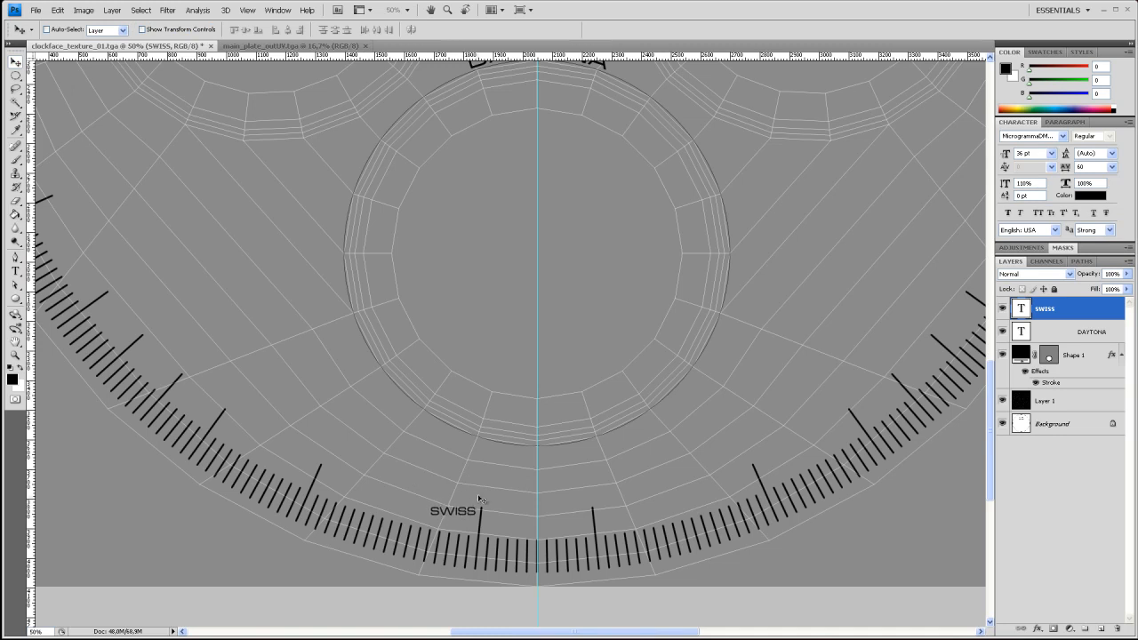
pyautogui.hotkey('ctrl', 't')
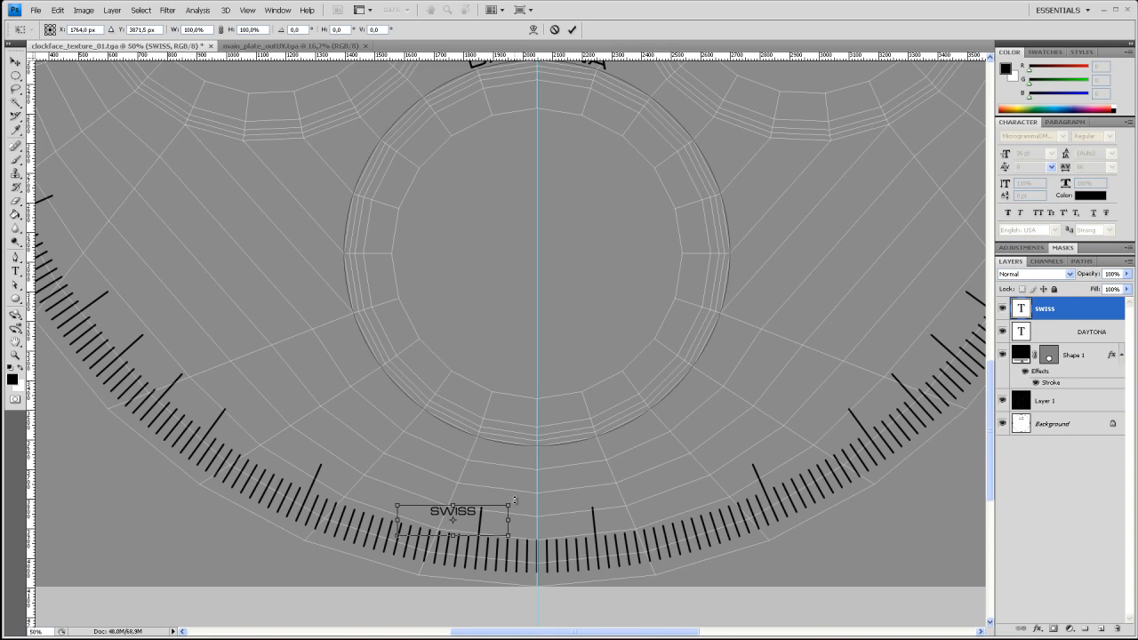
pyautogui.moveTo(516, 502); pyautogui.dragTo(522, 514)
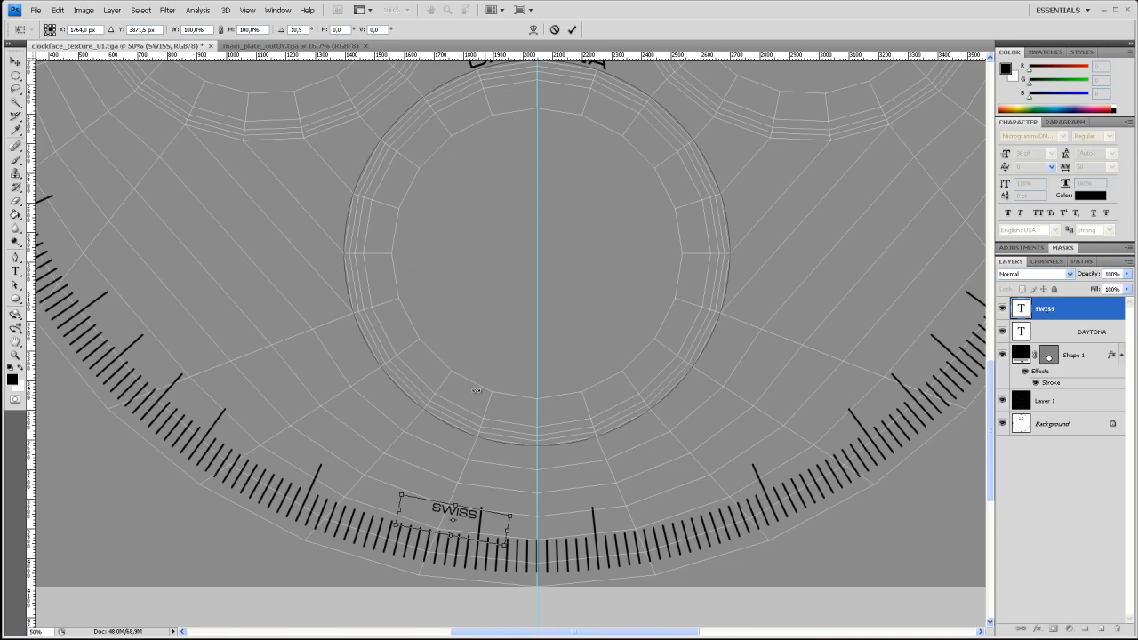
pyautogui.press('Return')
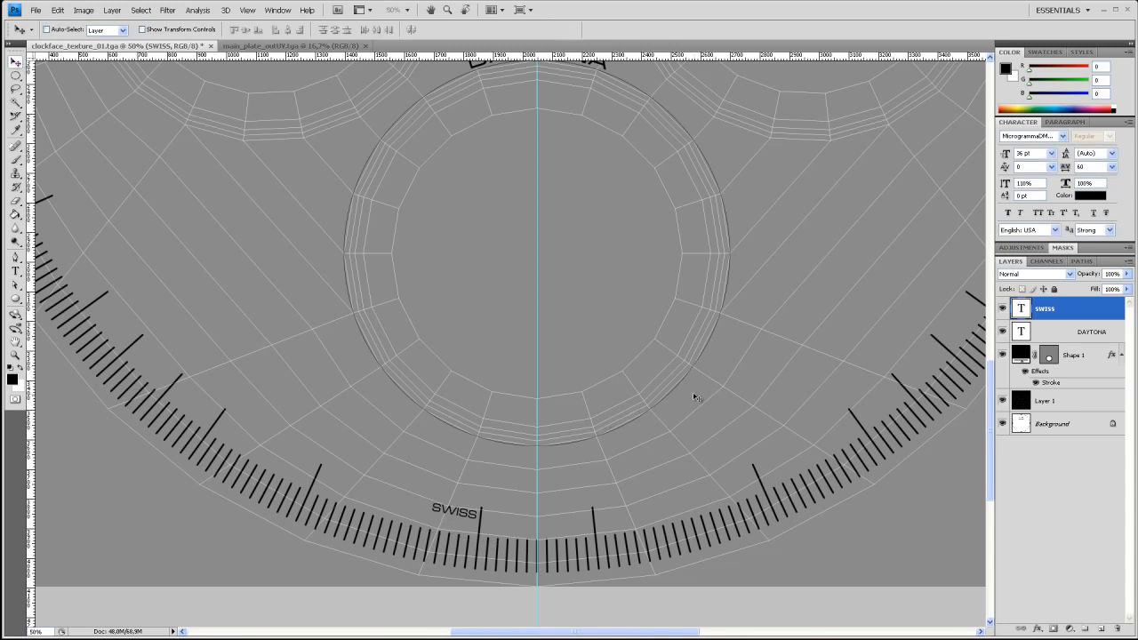
# Add a 36 pt MADE text box near the long tick right of the vertical guide and commit it
pyautogui.click(15, 270)
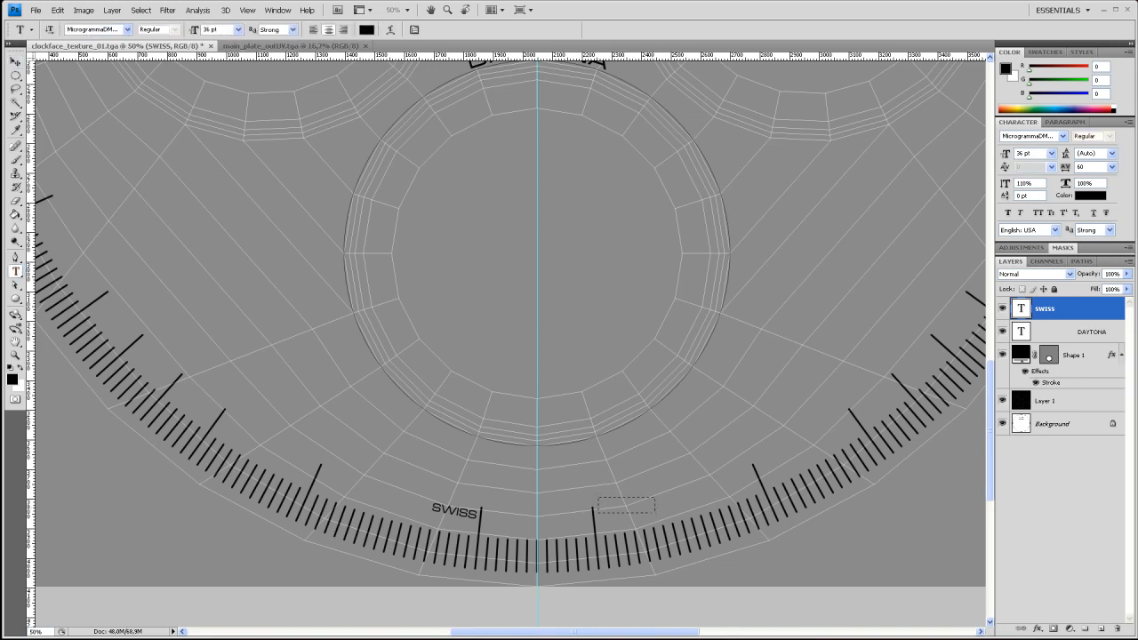
pyautogui.moveTo(669, 520); pyautogui.dragTo(668, 513)
pyautogui.write('MADE')
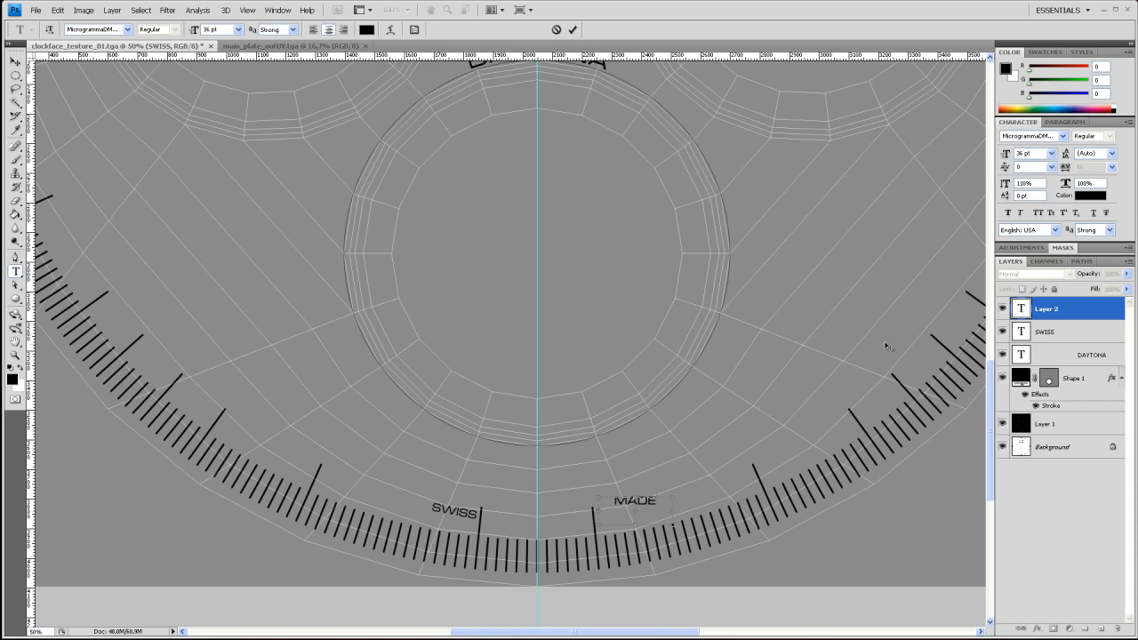
pyautogui.click(16, 60)
# Place MADE beside the long tick right of the vertical guide and rotate it counter-clockwise to mirror the tilt of SWISS
pyautogui.hotkey('ctrl', '1')
pyautogui.press('space')
pyautogui.moveTo(571, 494); pyautogui.dragTo(572, 399)
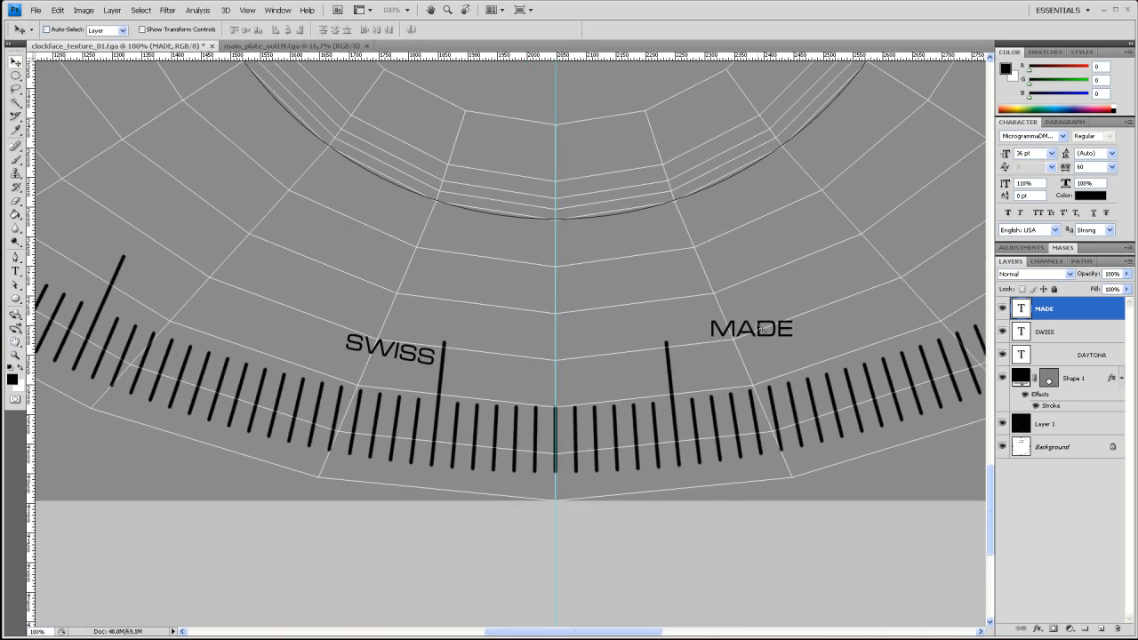
pyautogui.moveTo(755, 337); pyautogui.dragTo(727, 354)
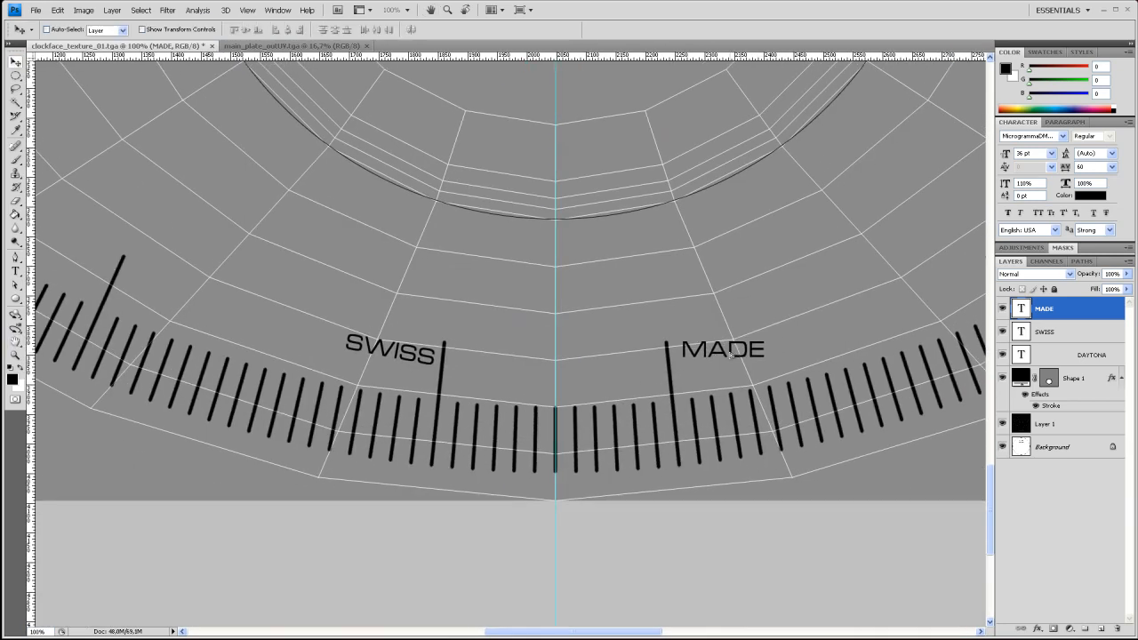
pyautogui.hotkey('ctrl', 't')
pyautogui.moveTo(811, 329); pyautogui.dragTo(805, 320)
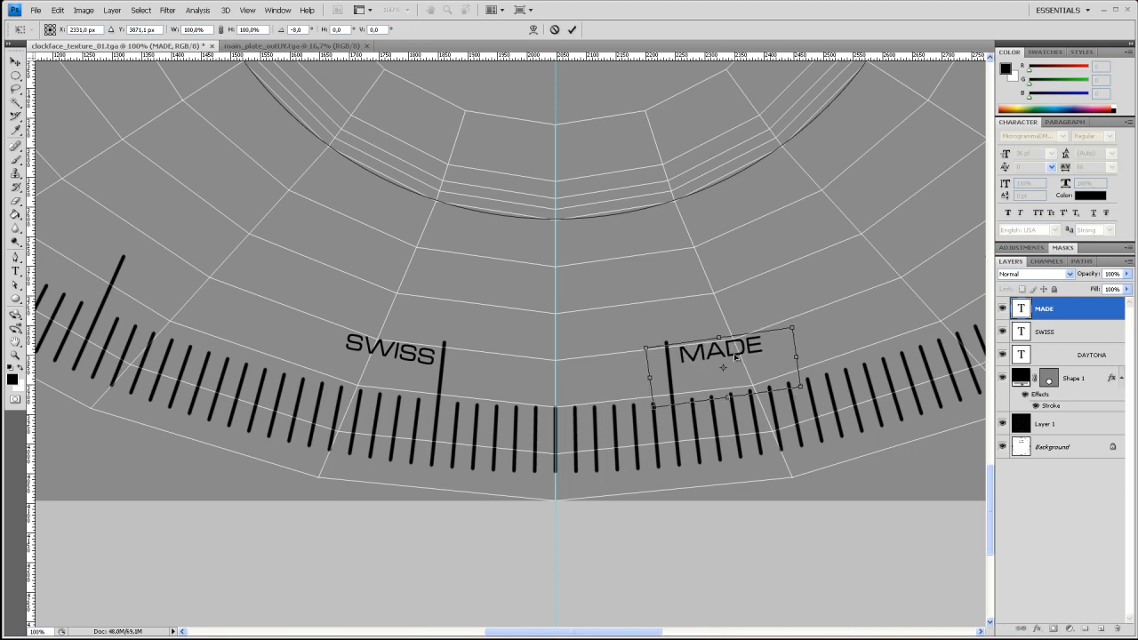
pyautogui.moveTo(730, 354); pyautogui.dragTo(730, 346)
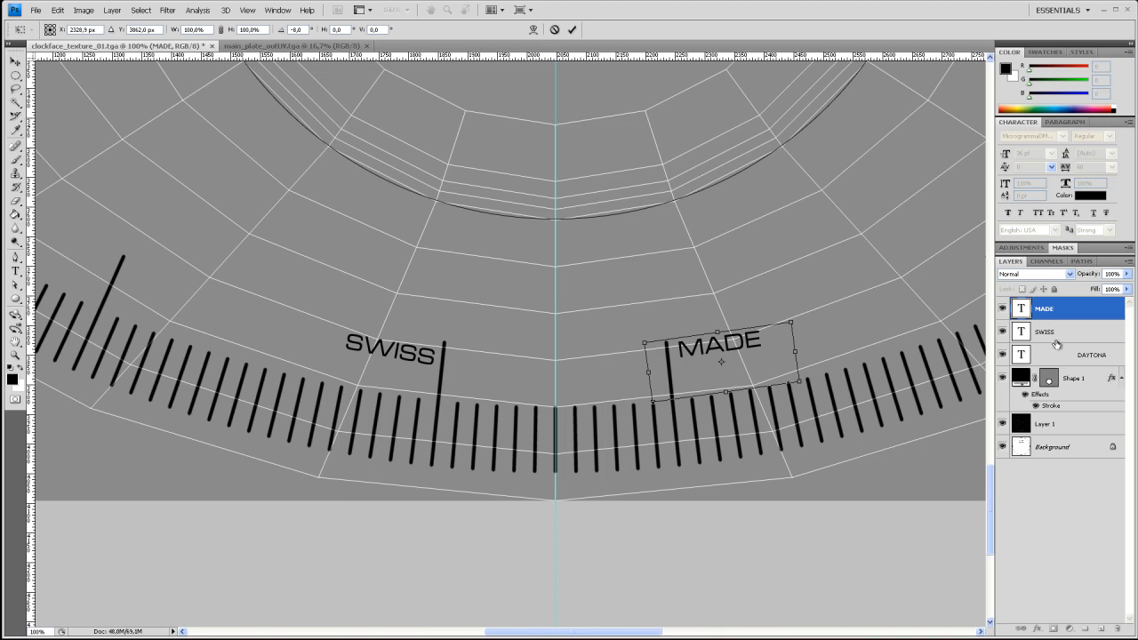
pyautogui.press('Return')
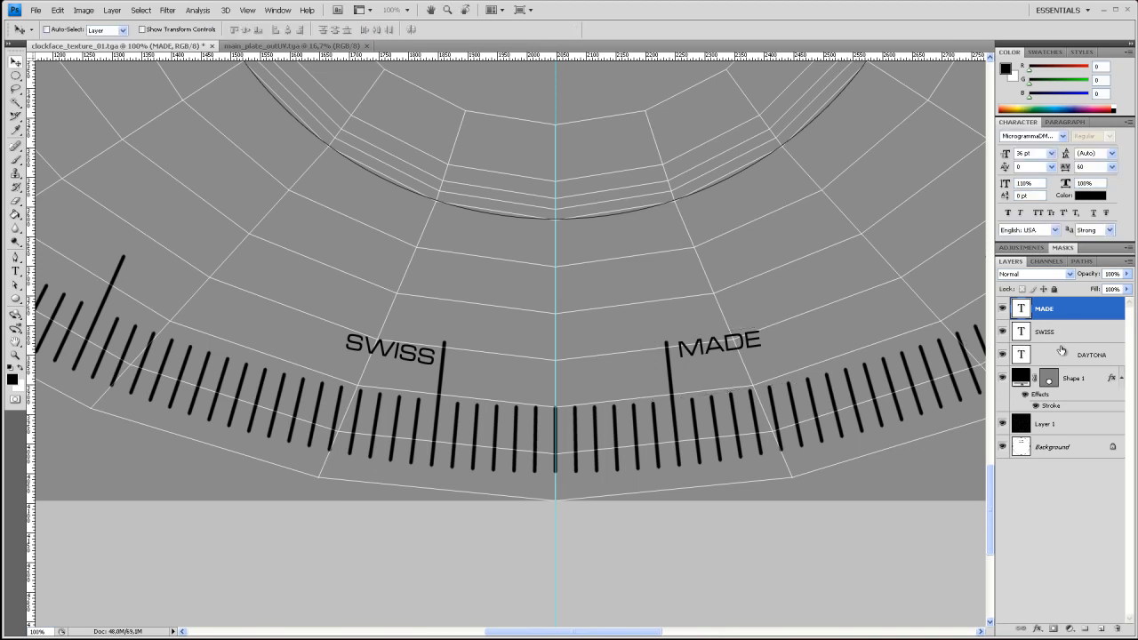
# Shift the SWISS text slightly up and left so its height and tick spacing match MADE
pyautogui.click(1060, 342)
pyautogui.moveTo(403, 357); pyautogui.dragTo(399, 348)
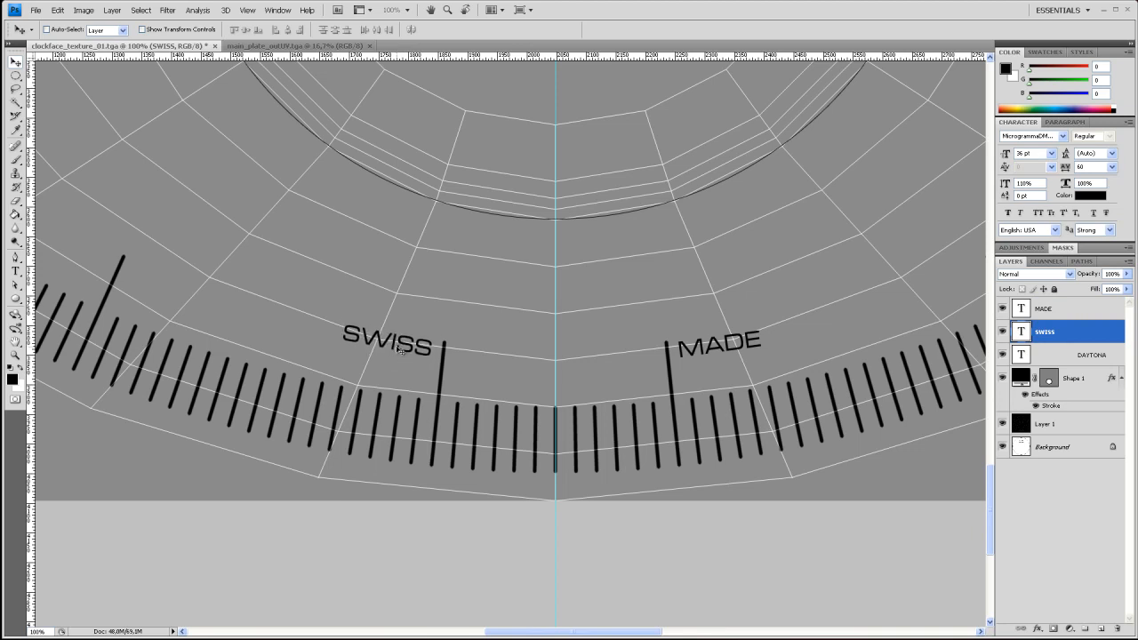
pyautogui.press('Left')
pyautogui.press('Right')
# Hide the UV layout on Layer 1 and the Shape 1 circle layer to show the whole clock face on white
pyautogui.hotkey('ctrl', '-')
pyautogui.hotkey('ctrl', '-')
pyautogui.hotkey('ctrl', '-')
pyautogui.hotkey('ctrl', '-')
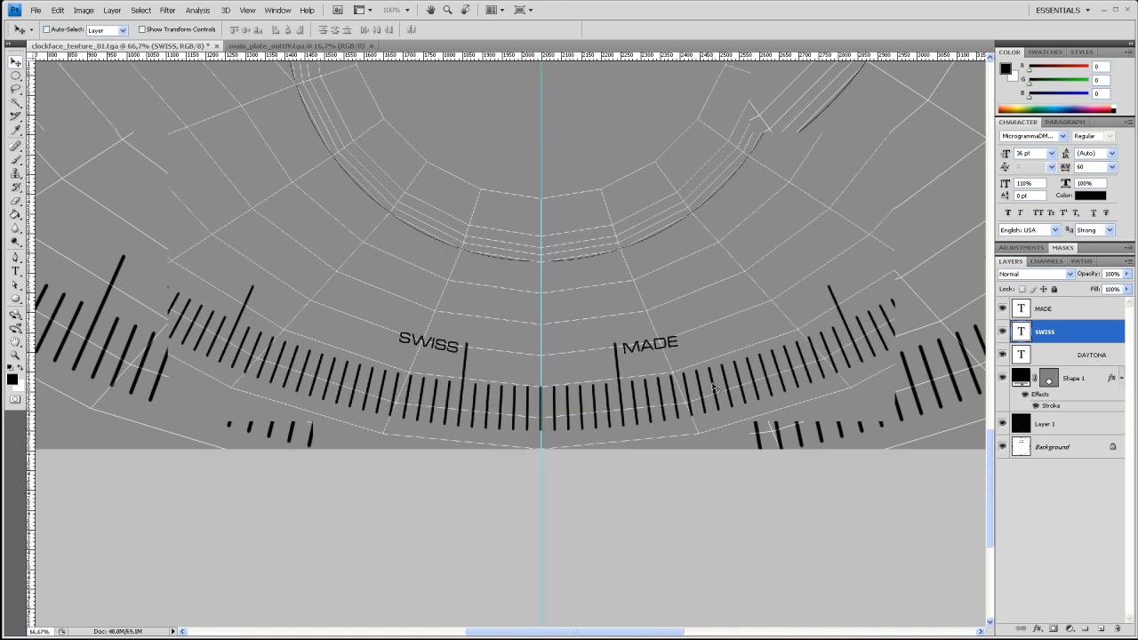
pyautogui.scroll(2, 716, 388)
pyautogui.hotkey('ctrl', '-')
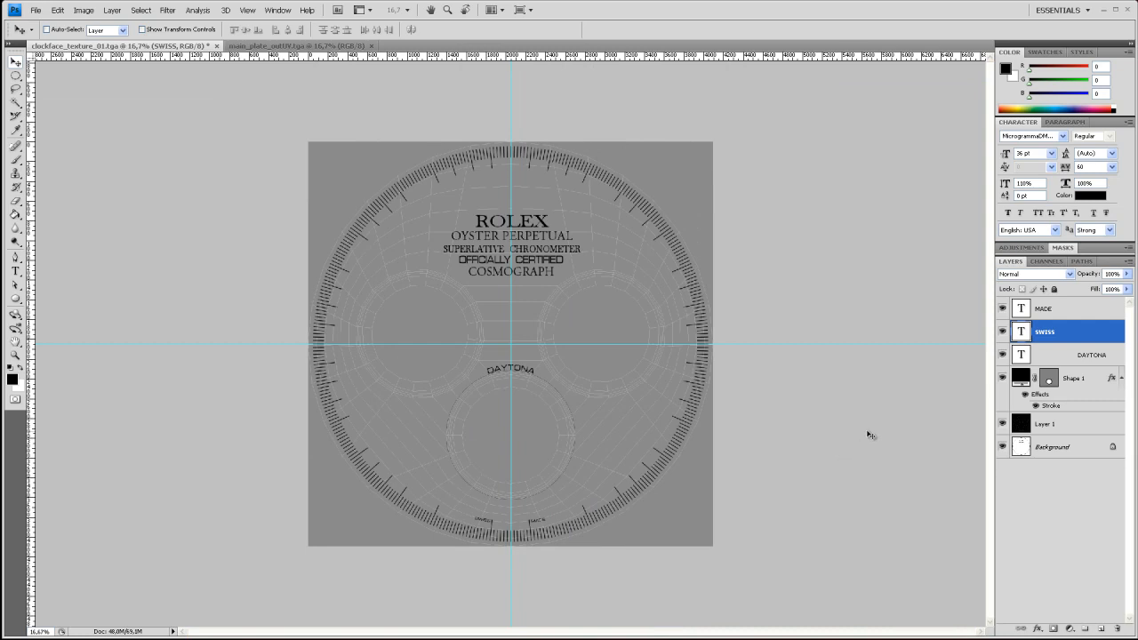
pyautogui.click(1003, 424)
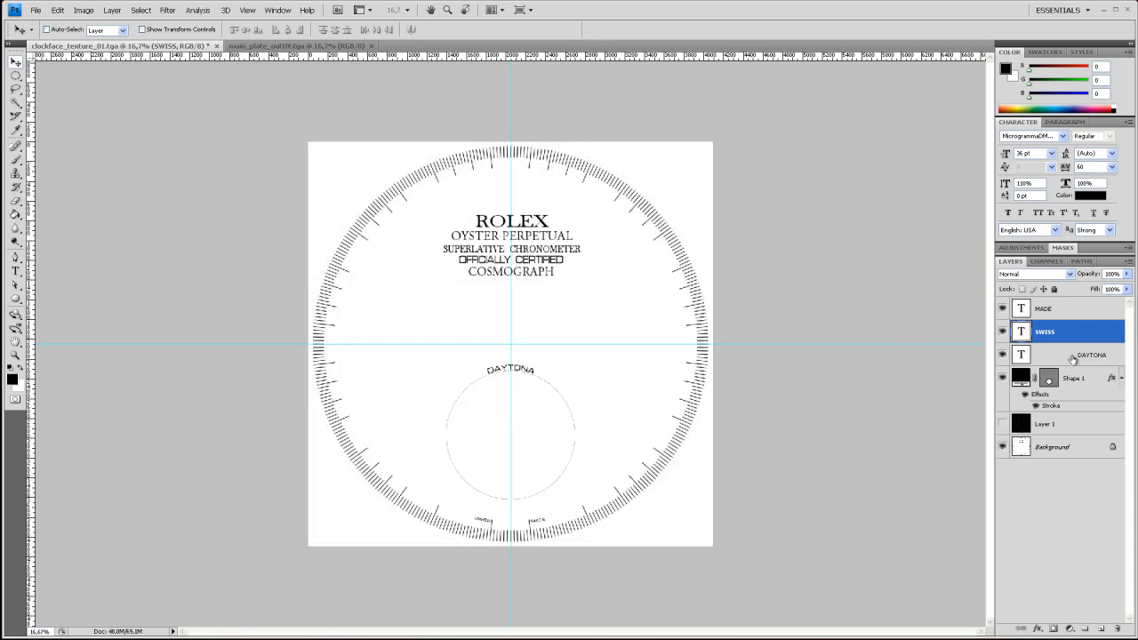
pyautogui.click(1002, 379)
# Set the anti-aliasing of the MADE and SWISS text layers to Smooth
pyautogui.hotkey('ctrl', '+')
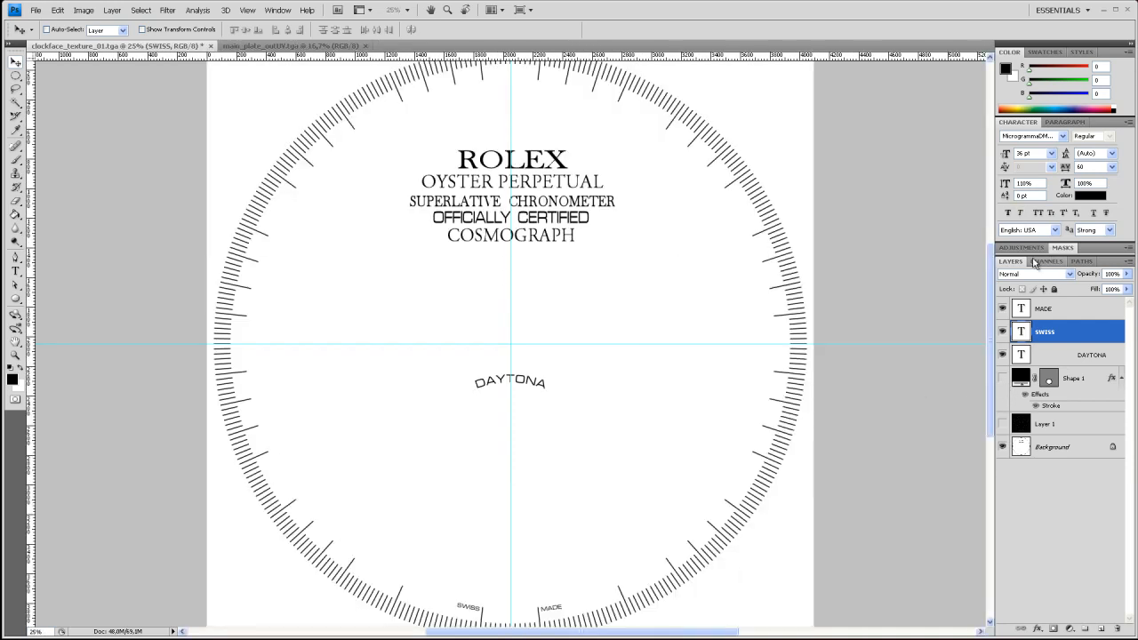
pyautogui.click(1054, 311)
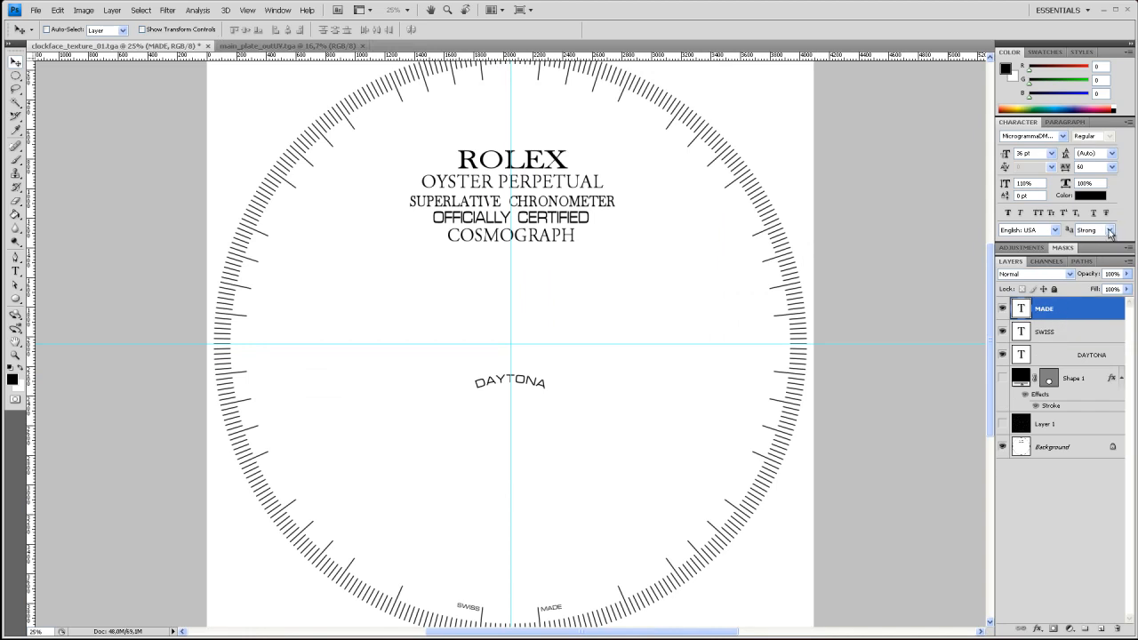
pyautogui.click(1109, 230)
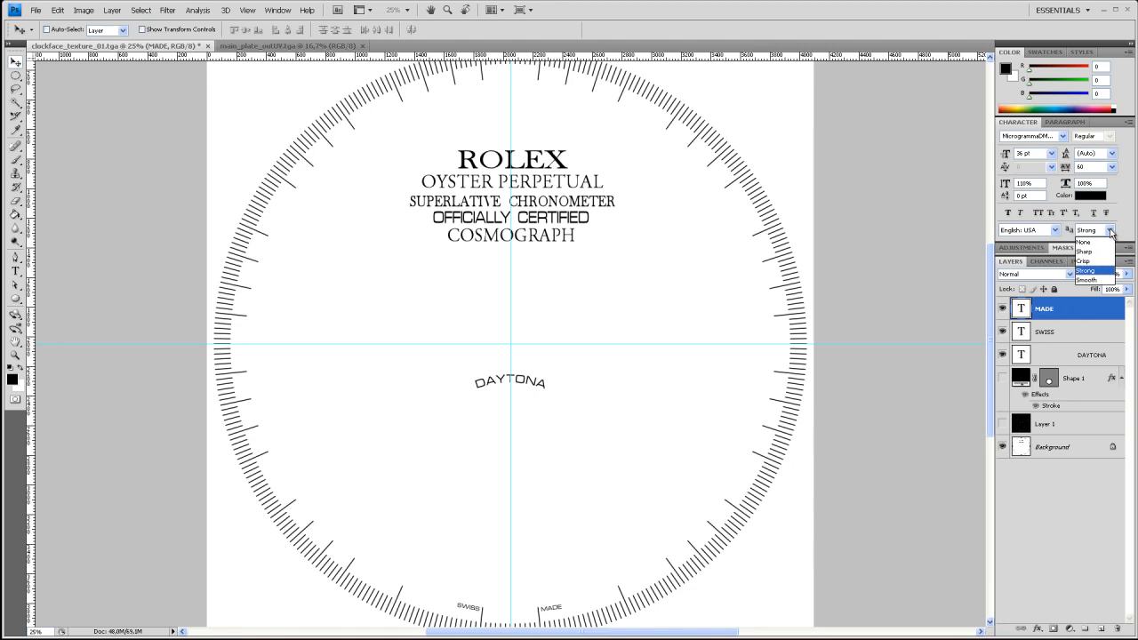
pyautogui.click(1099, 280)
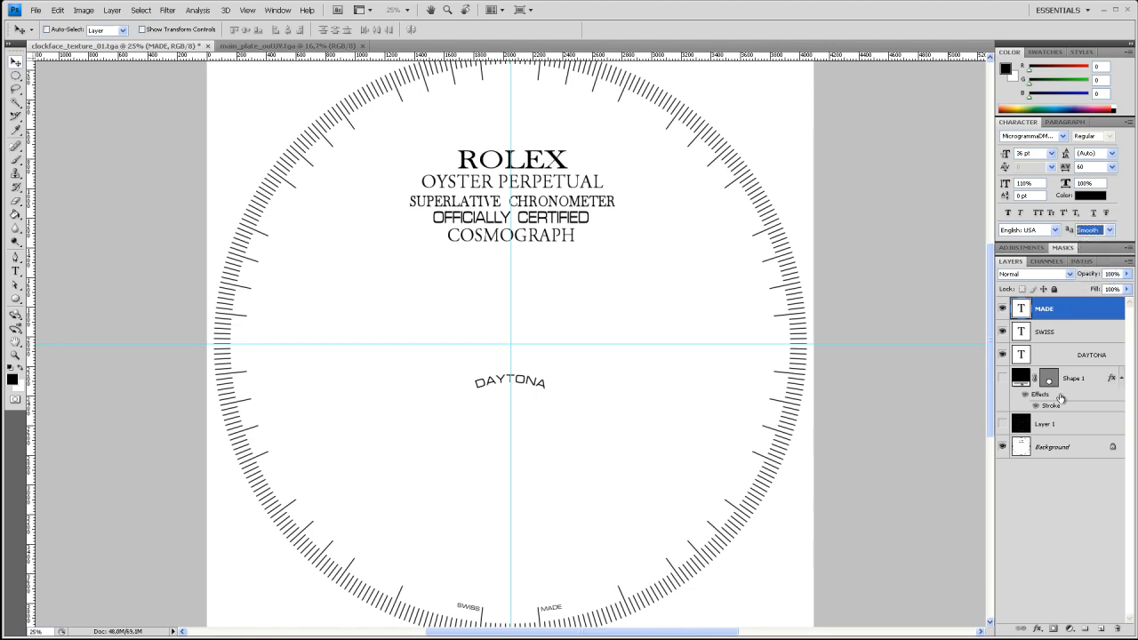
pyautogui.click(1066, 335)
pyautogui.click(1109, 230)
pyautogui.click(1098, 280)
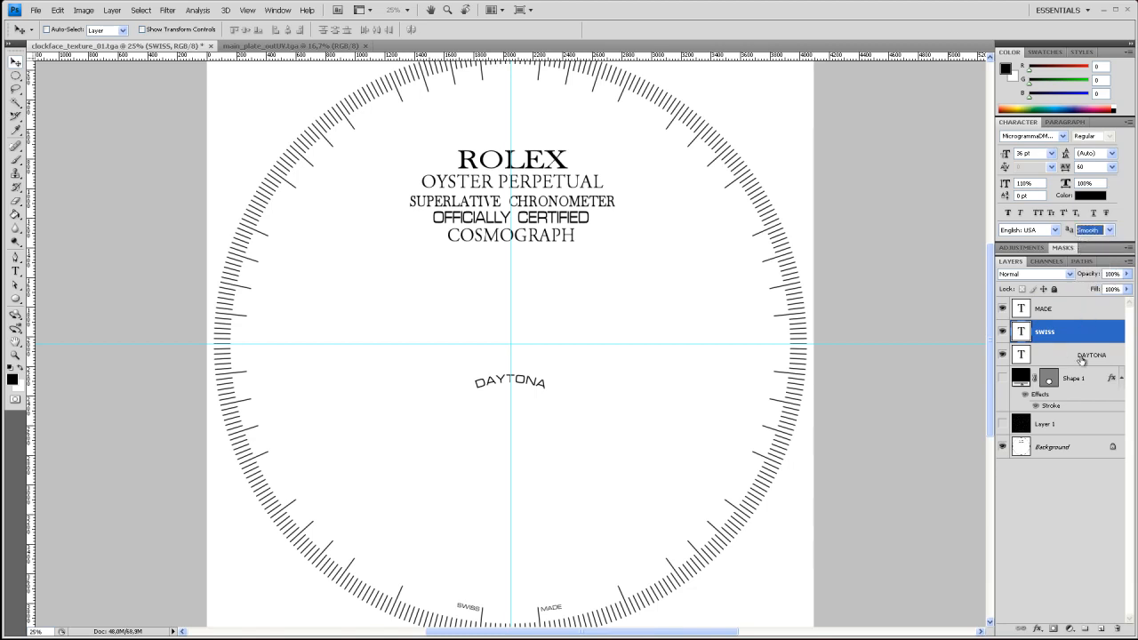
# Set the anti-aliasing of the DAYTONA text layer to Smooth and leave no layer selected
pyautogui.click(1080, 358)
pyautogui.click(1110, 231)
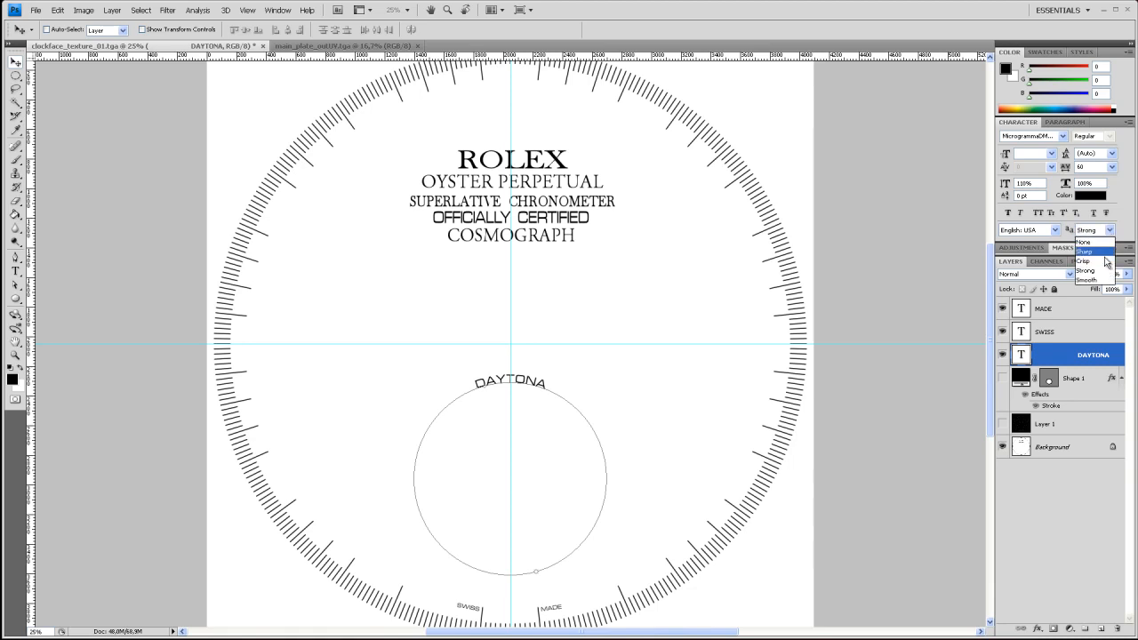
pyautogui.click(1097, 280)
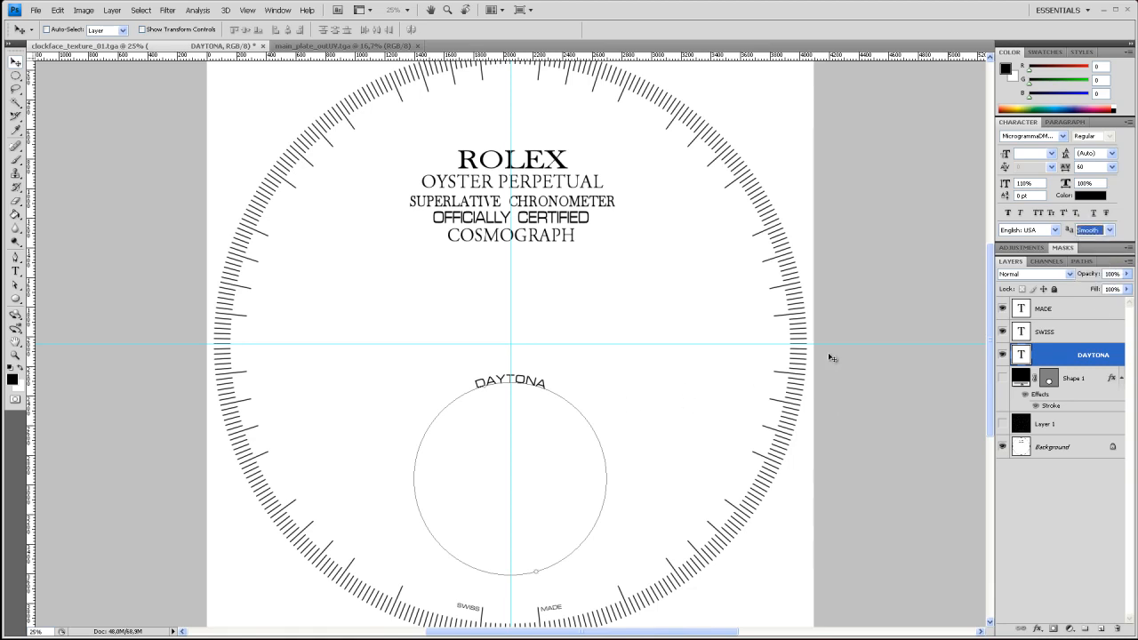
pyautogui.click(1050, 522)
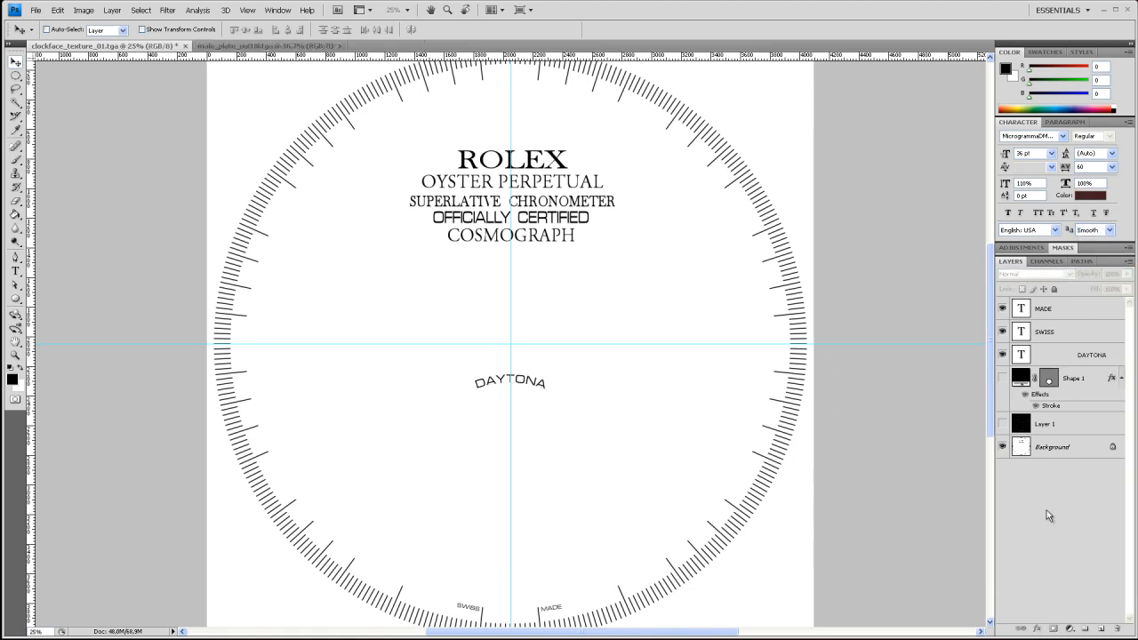
# Save the clock face as clockface_texture_02 in Targa format in the project's sourceimages folder, accepting the Targa options
pyautogui.click(37, 10)
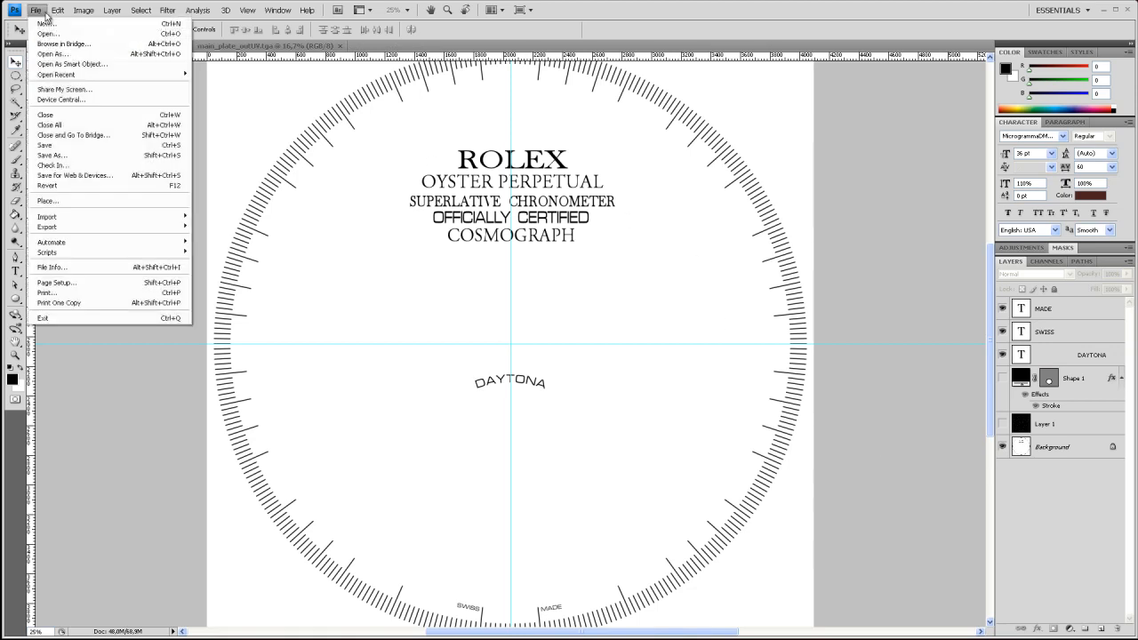
pyautogui.click(97, 155)
pyautogui.click(640, 143)
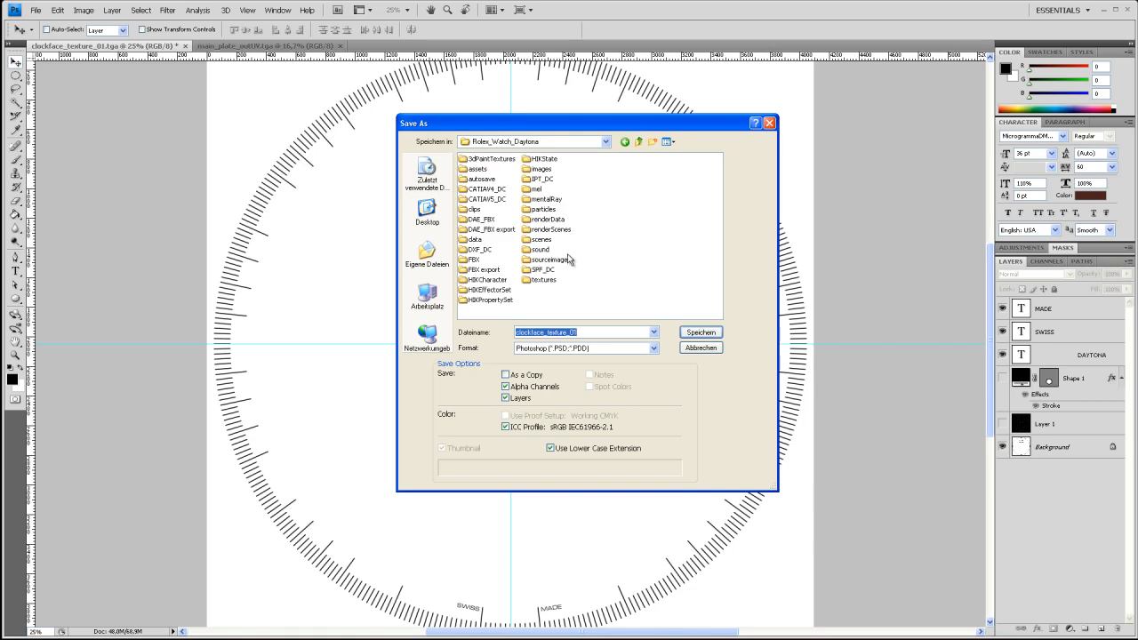
pyautogui.doubleClick(550, 258)
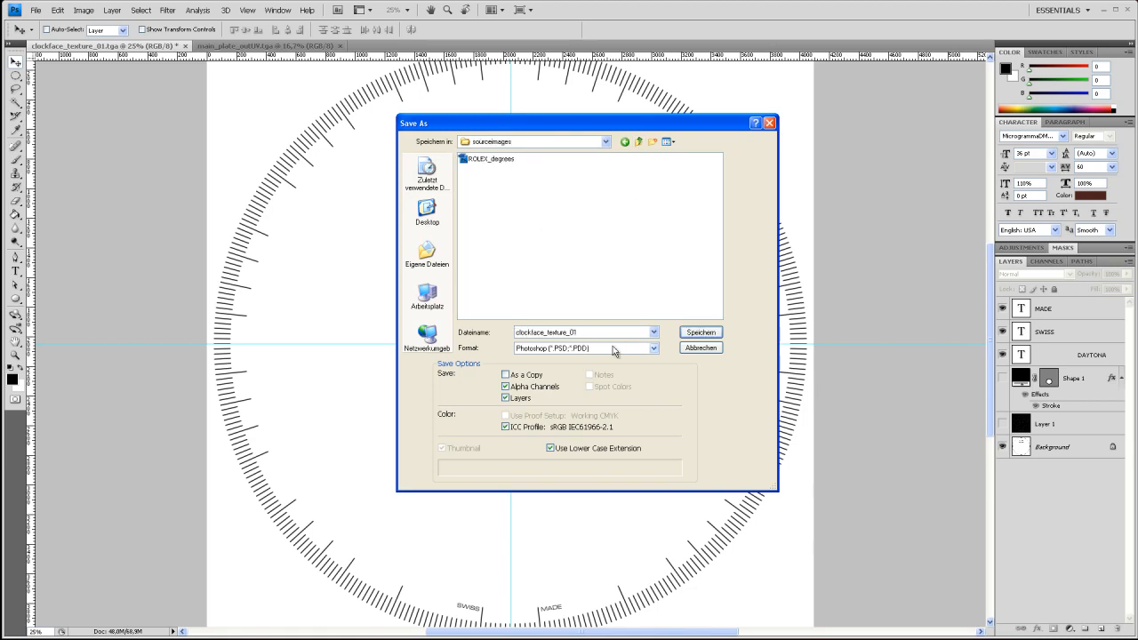
pyautogui.doubleClick(585, 332)
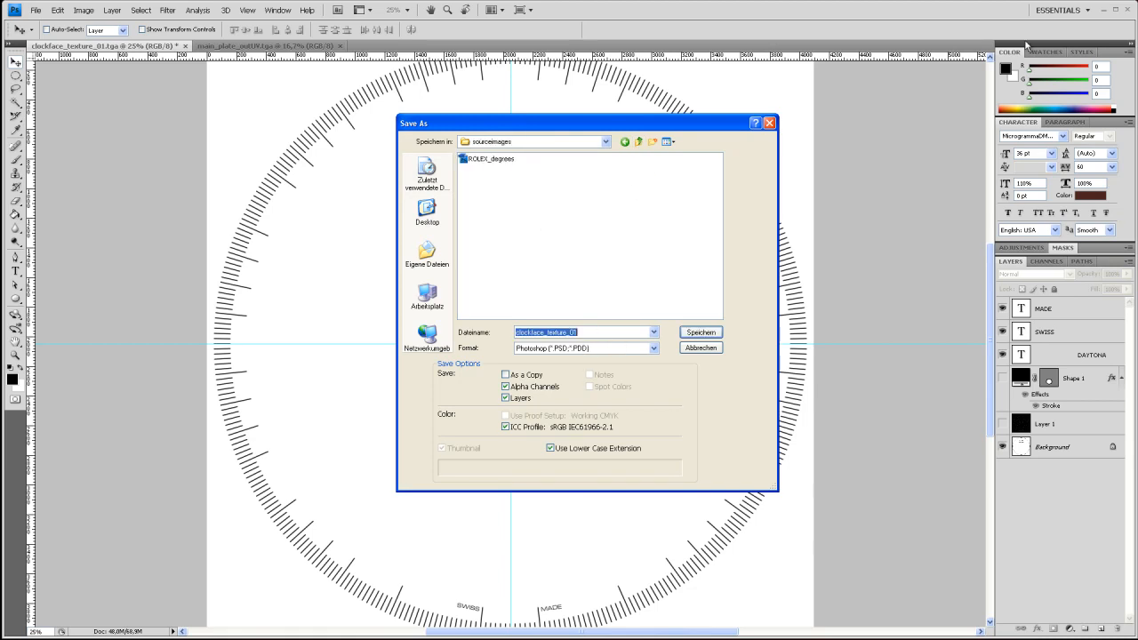
pyautogui.press('Right')
pyautogui.click(635, 348)
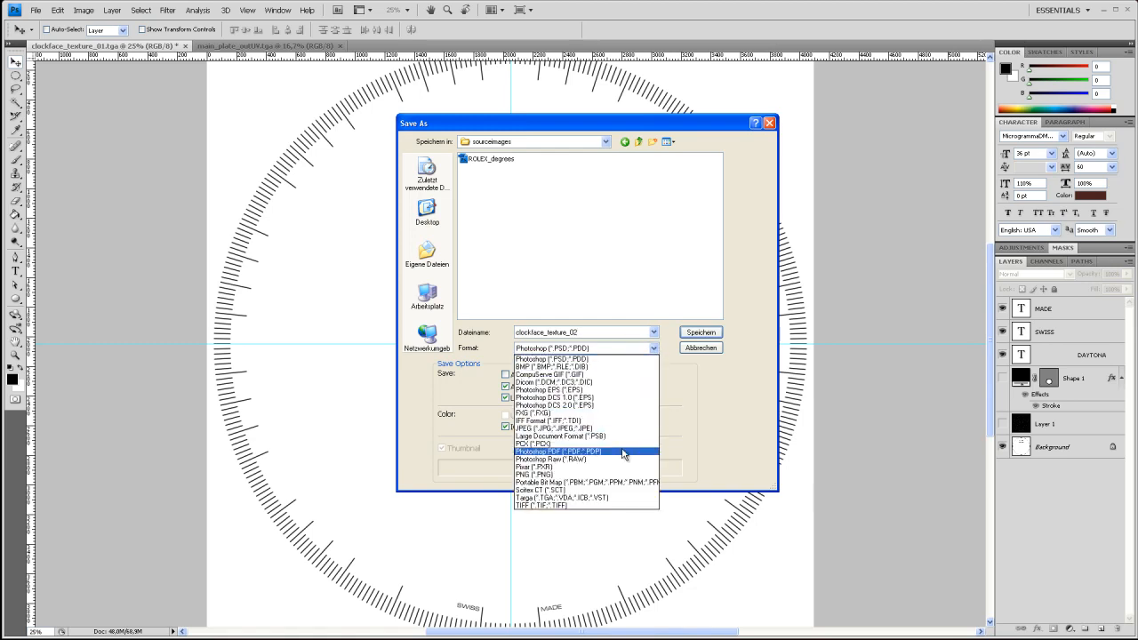
pyautogui.click(618, 499)
pyautogui.click(701, 332)
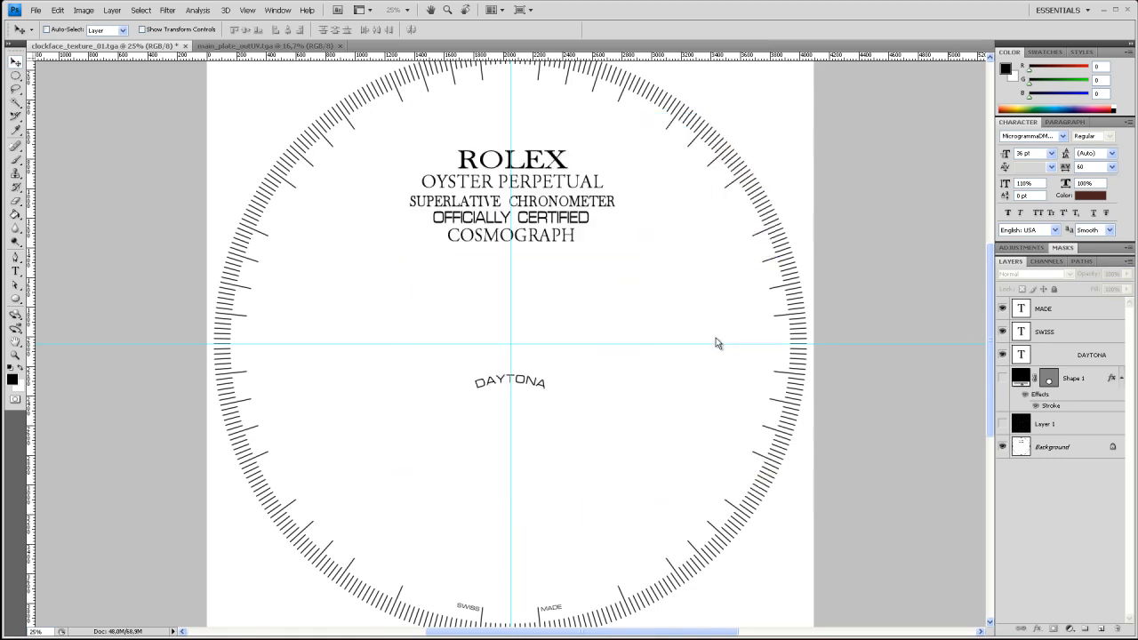
pyautogui.click(606, 320)
# Switch to Maya and bring the whole watch dial reference into view in the top viewport
pyautogui.hotkey('alt', 'Tab')
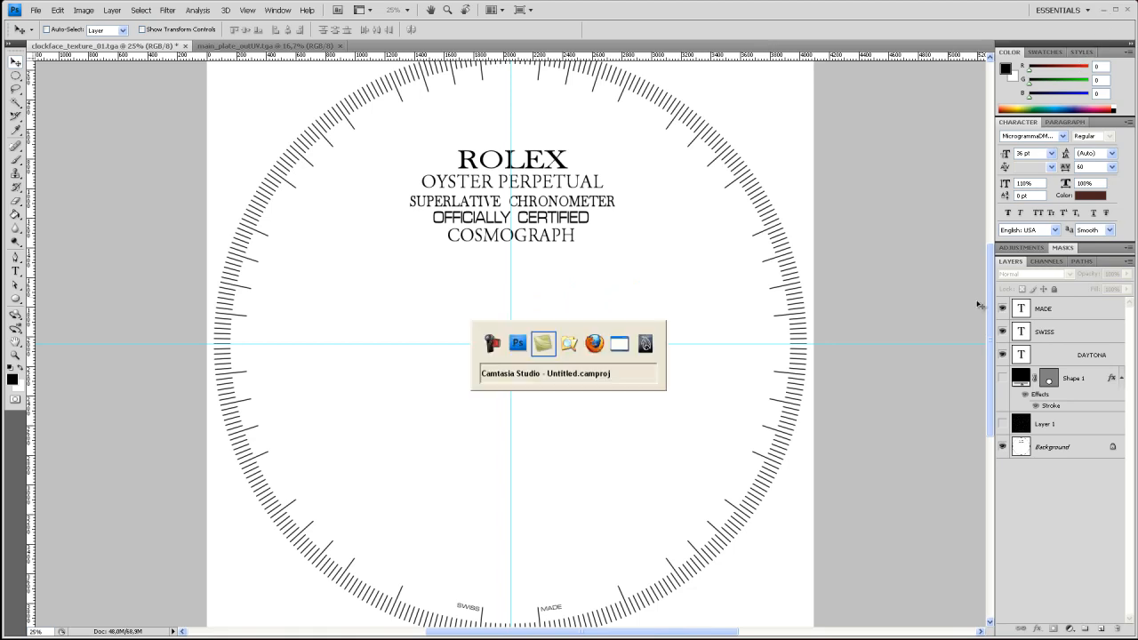
pyautogui.press('Tab')
pyautogui.press('Tab')
pyautogui.press('Tab')
pyautogui.press('Tab')
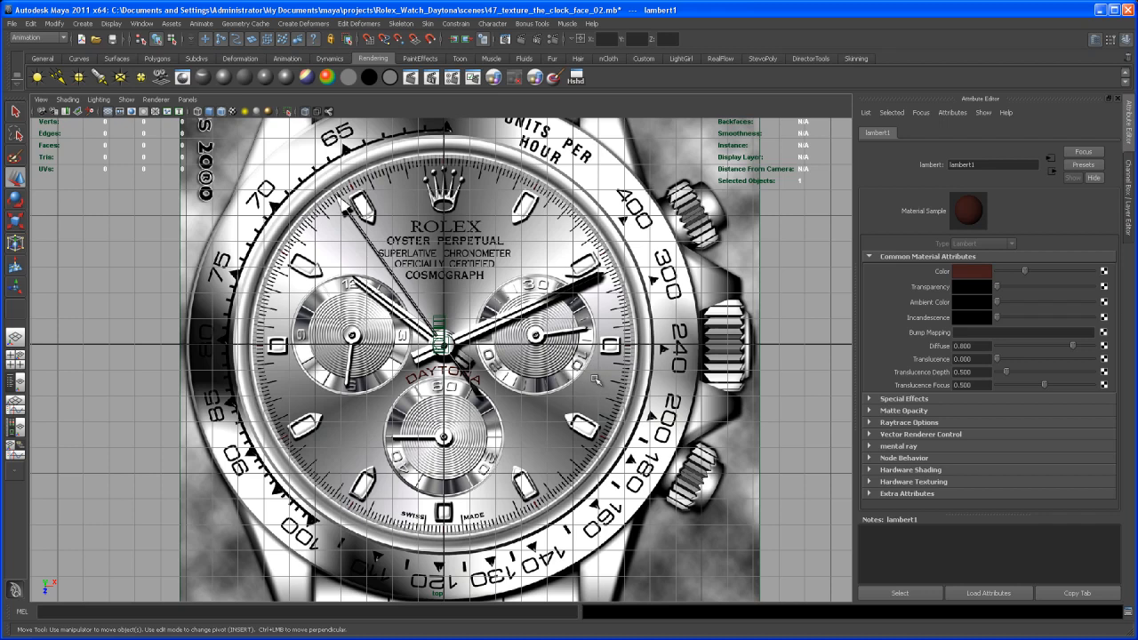
pyautogui.keyDown('alt'); pyautogui.moveTo(600, 384); pyautogui.dragTo(650, 391, button='middle'); pyautogui.keyUp('alt')
pyautogui.keyDown('alt'); pyautogui.moveTo(650, 390); pyautogui.dragTo(572, 324, button='right'); pyautogui.keyUp('alt')
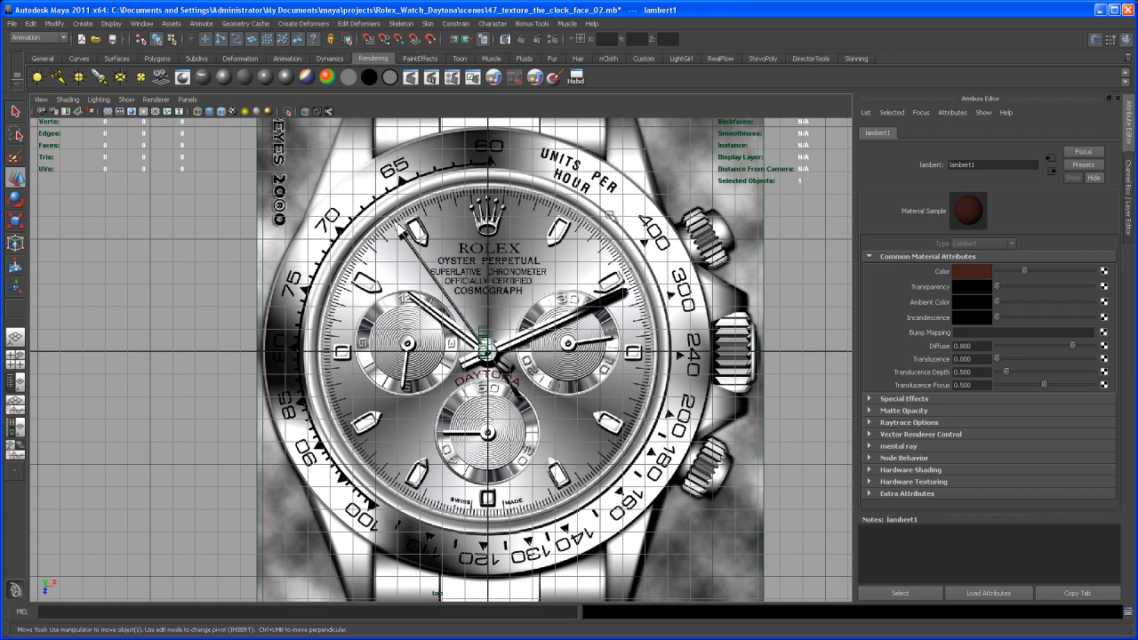